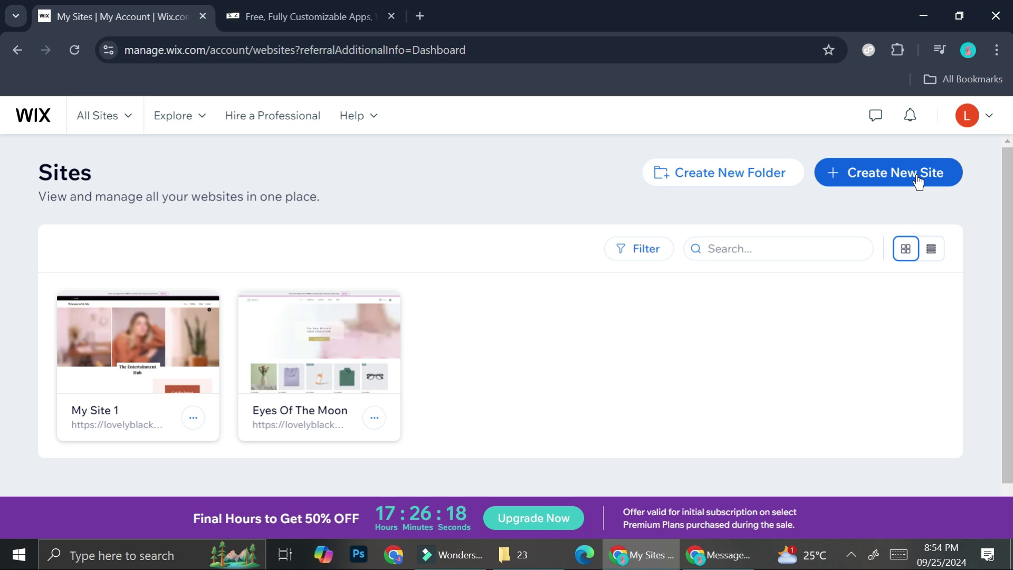
- Open the Eyes Of The Moon site's dashboard, check its store setup checklist and launch the site editor
click(314, 343)
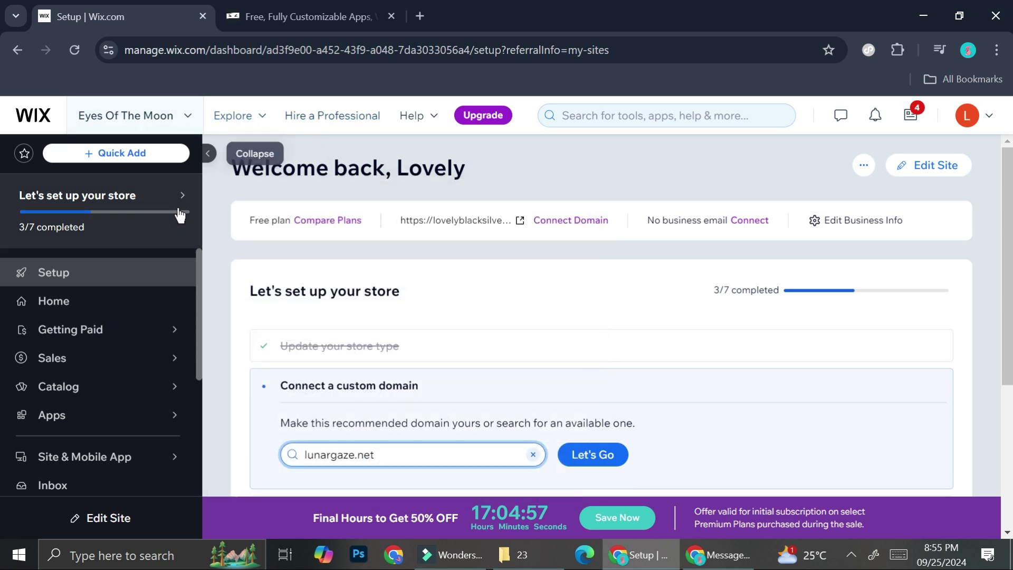
scroll(686, 277, down, 4)
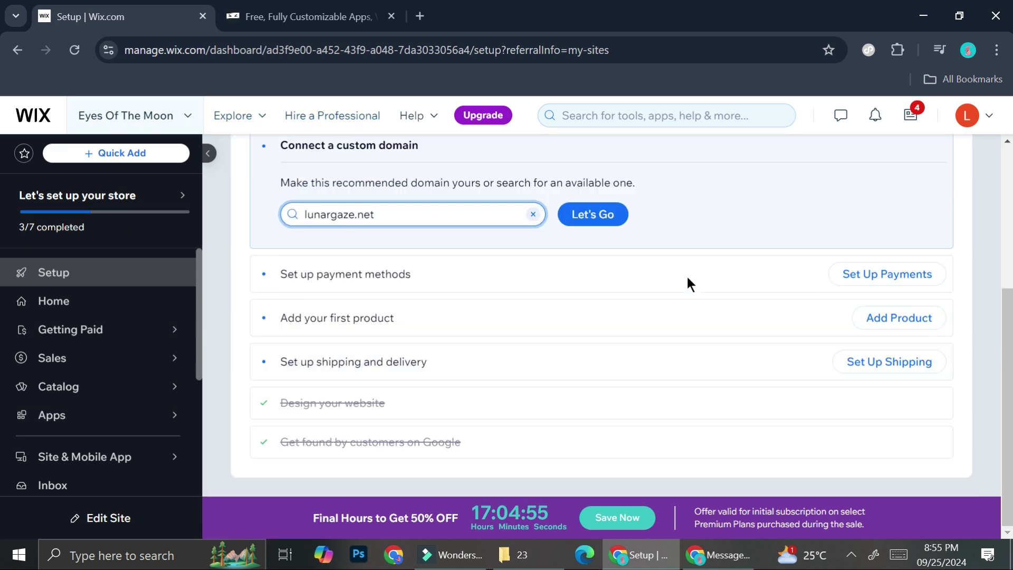
scroll(373, 324, up, 4)
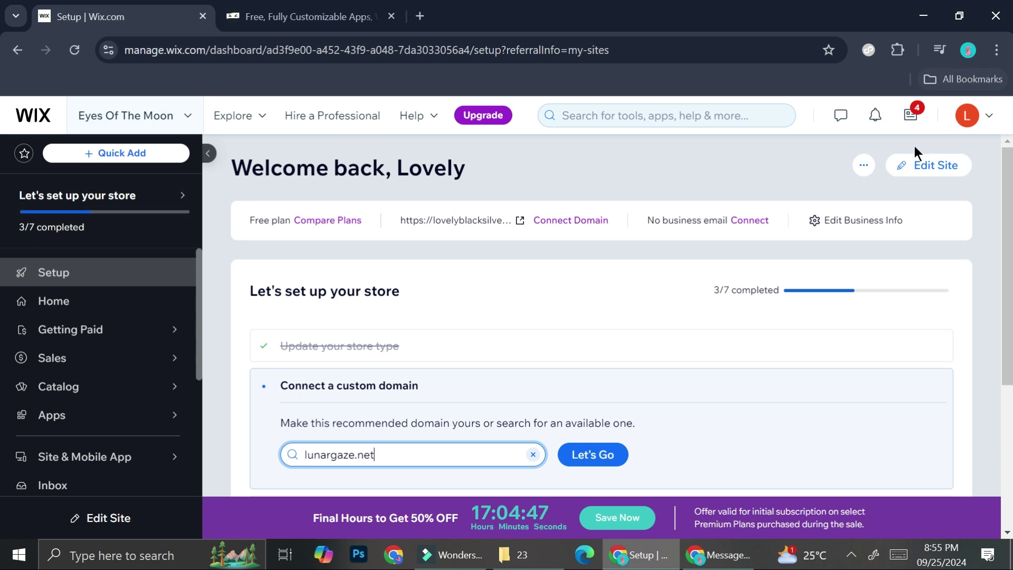
click(963, 167)
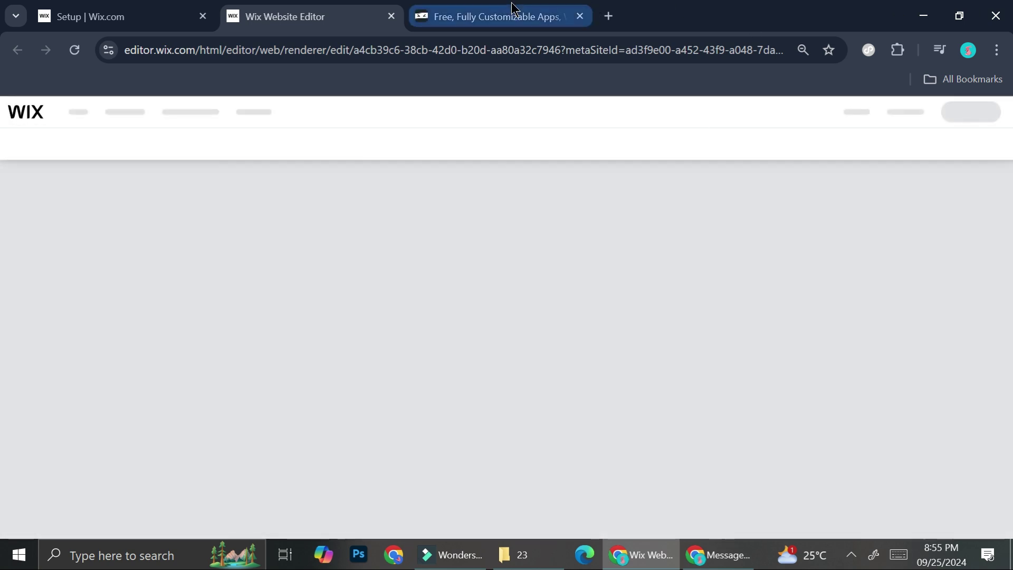
- Switch to the Common Ninja website, dismiss the cookie notice and log in with the Google account
click(514, 9)
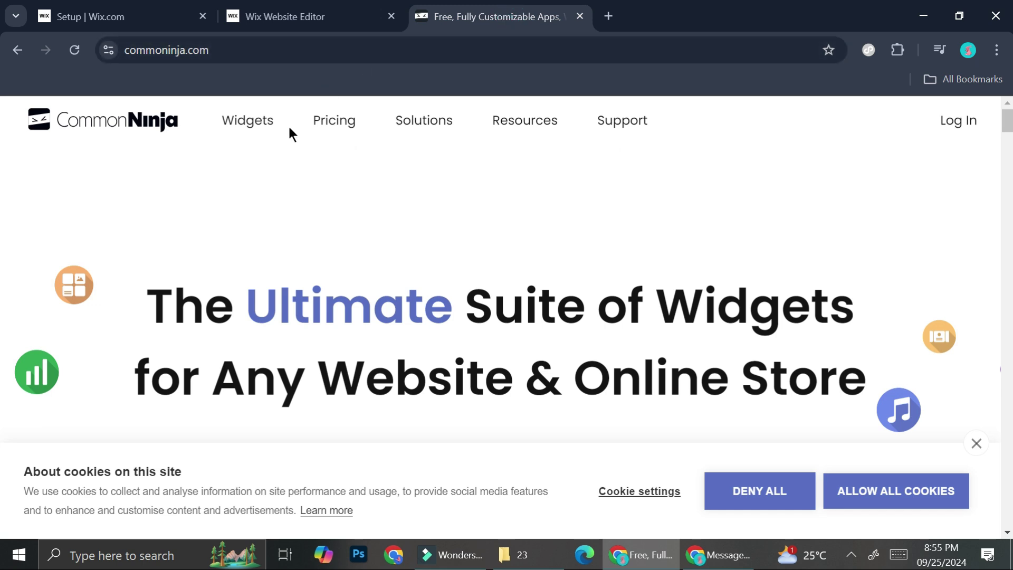
click(265, 10)
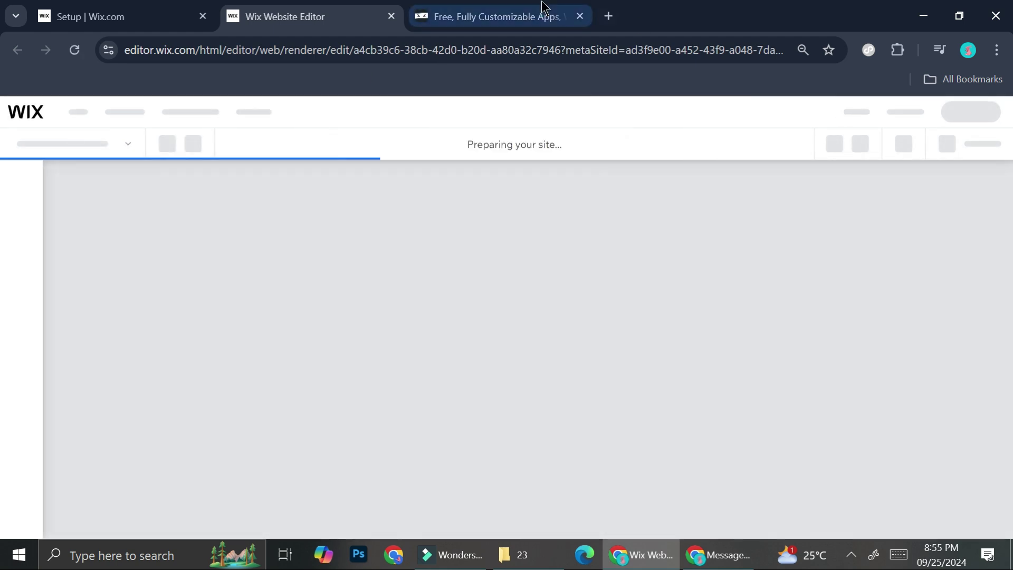
click(544, 11)
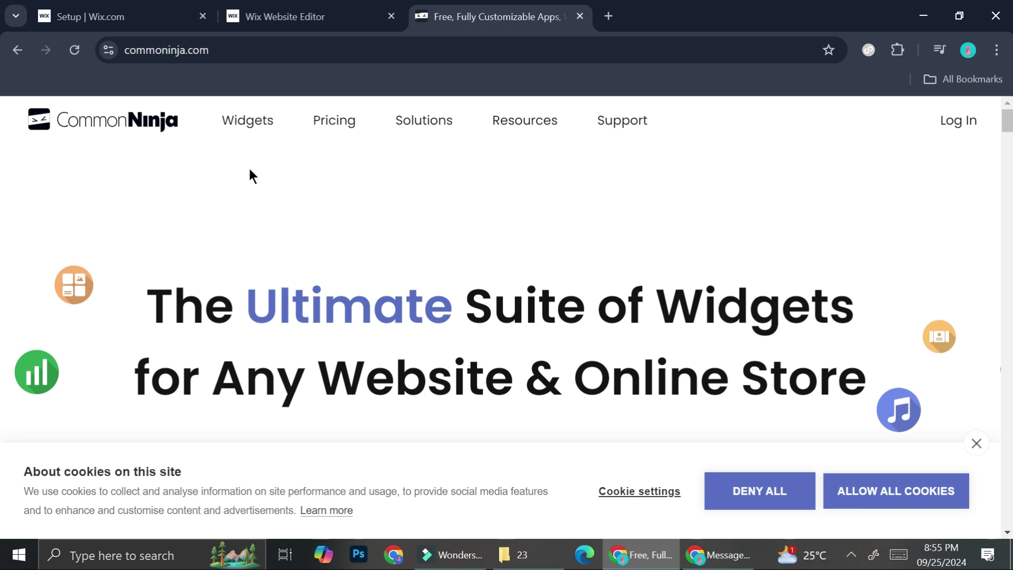
mouse_move(248, 129)
click(976, 444)
click(969, 130)
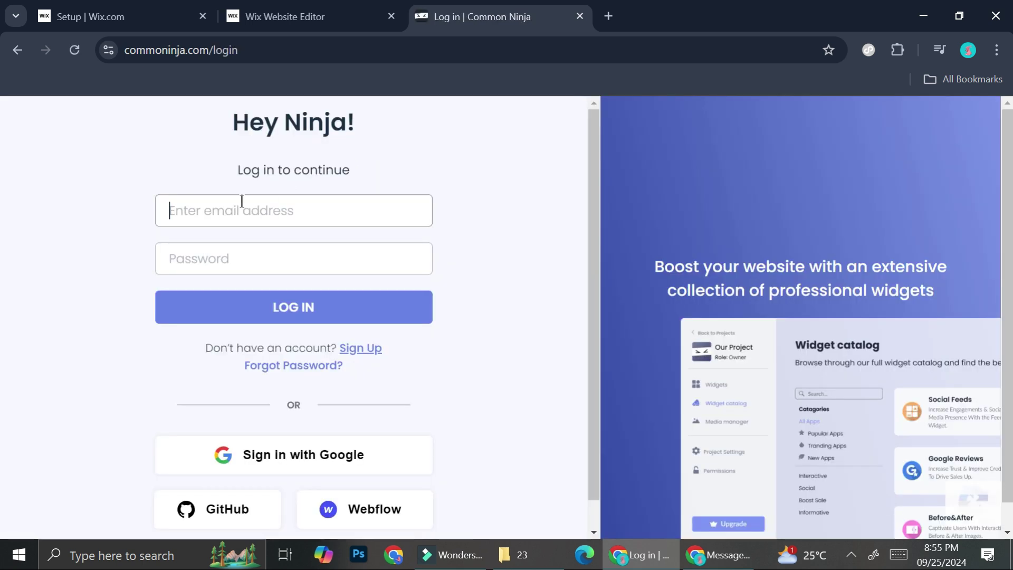
scroll(427, 398, down, 1)
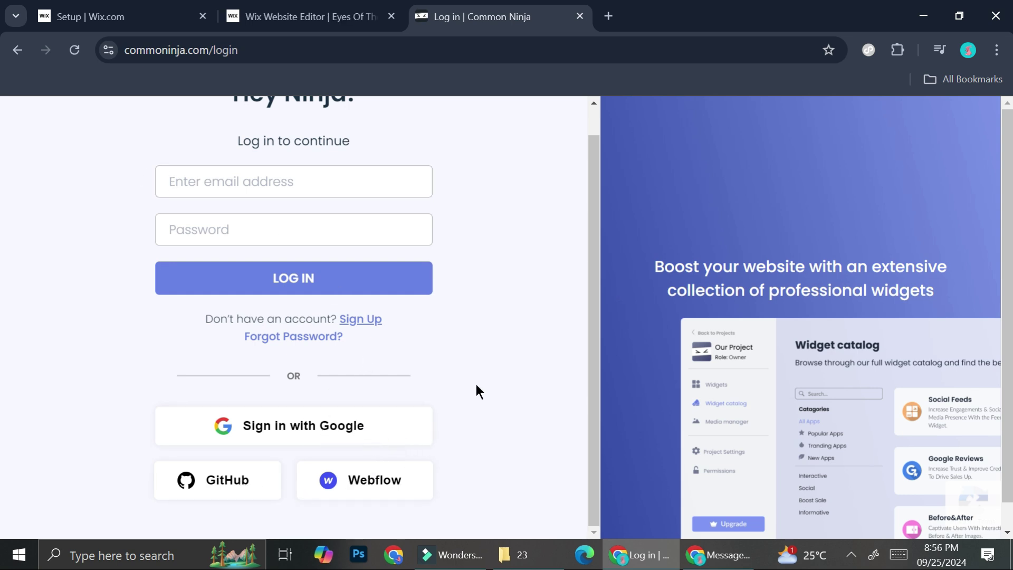
click(340, 422)
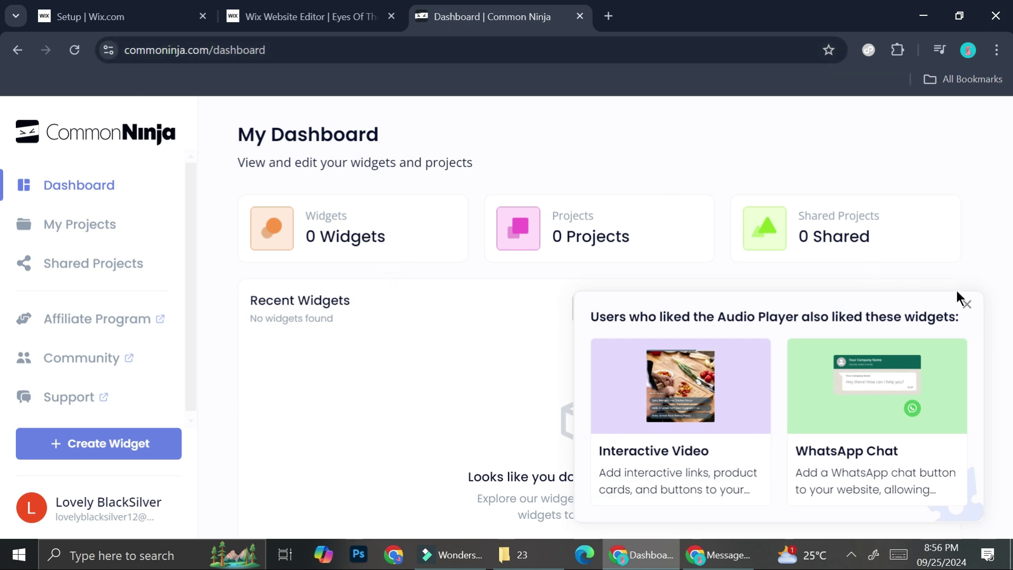
- Dismiss the widget suggestions, start creating a widget and browse the trending and popular widgets in the catalog
click(966, 306)
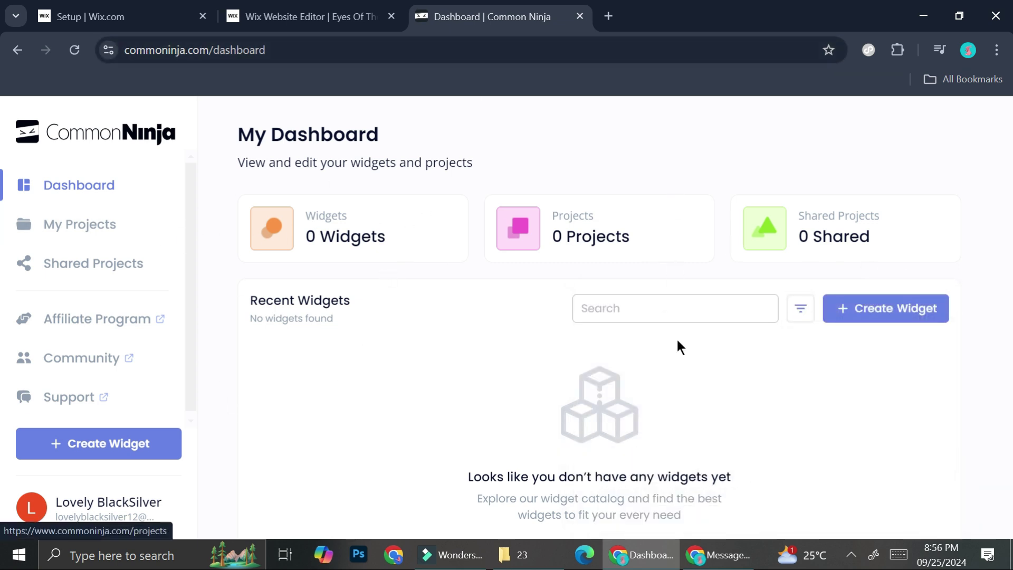
click(852, 315)
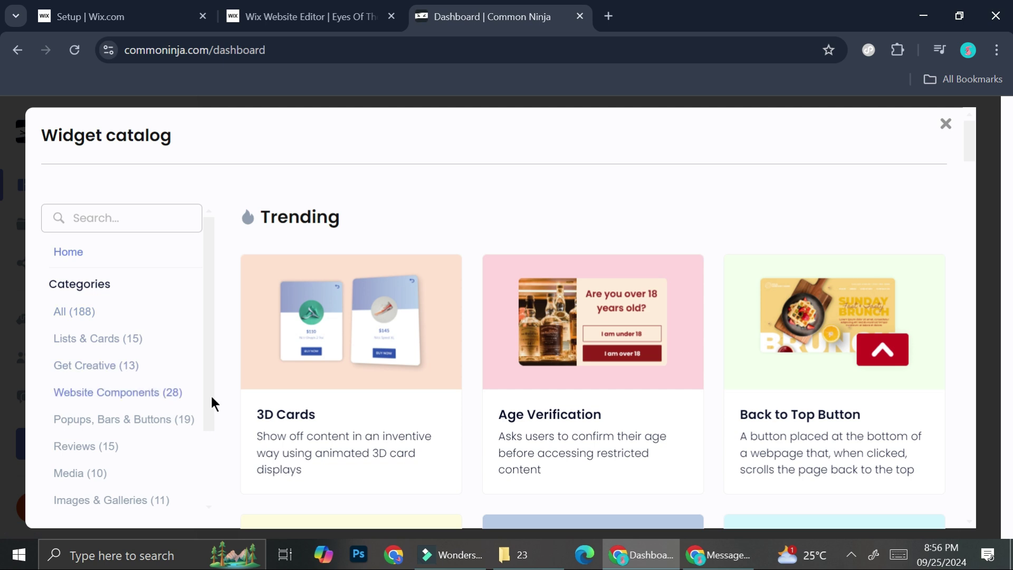
scroll(710, 322, down, 7)
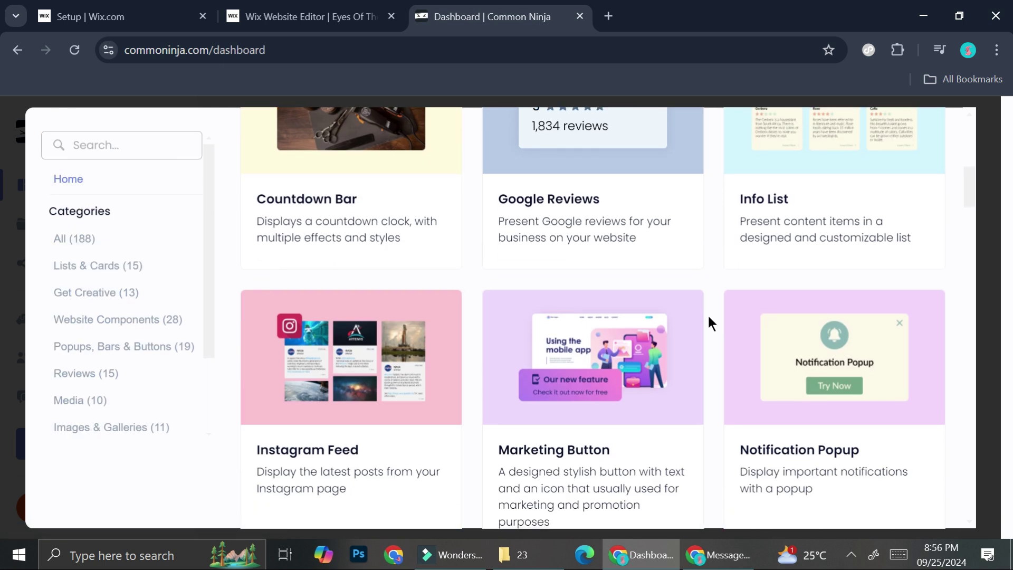
scroll(708, 317, up, 3)
scroll(709, 317, down, 4)
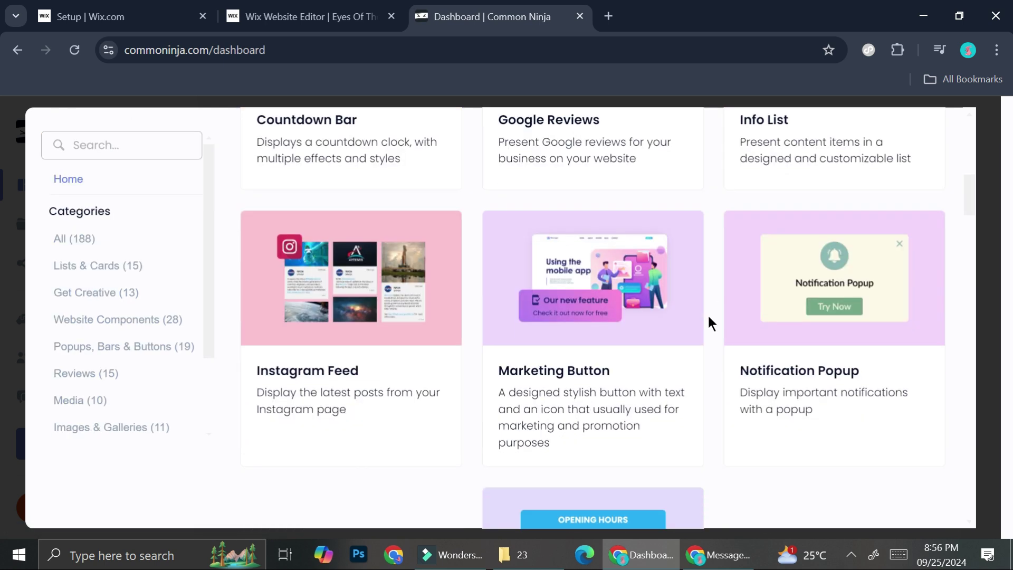
scroll(707, 314, down, 8)
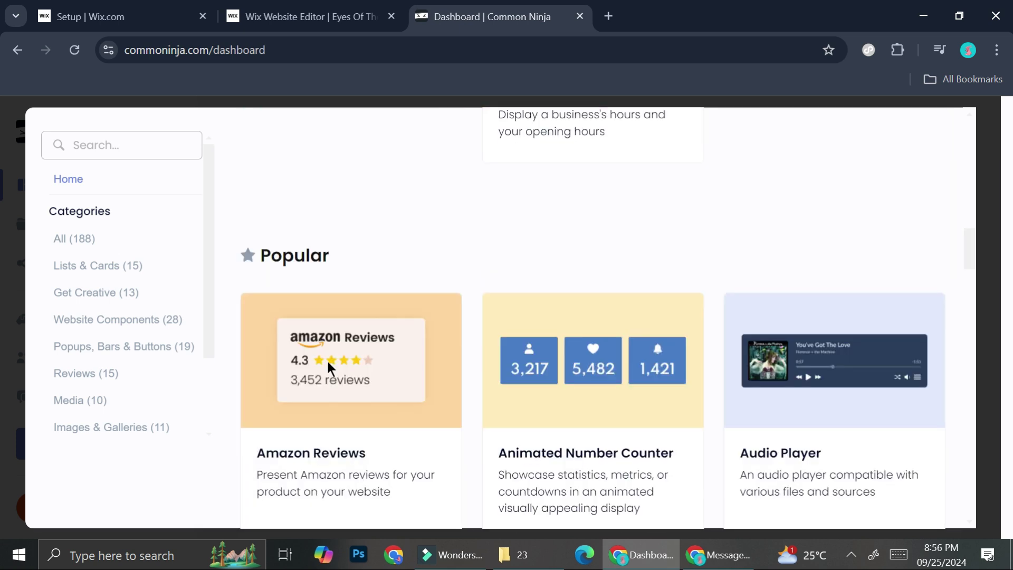
scroll(363, 366, down, 7)
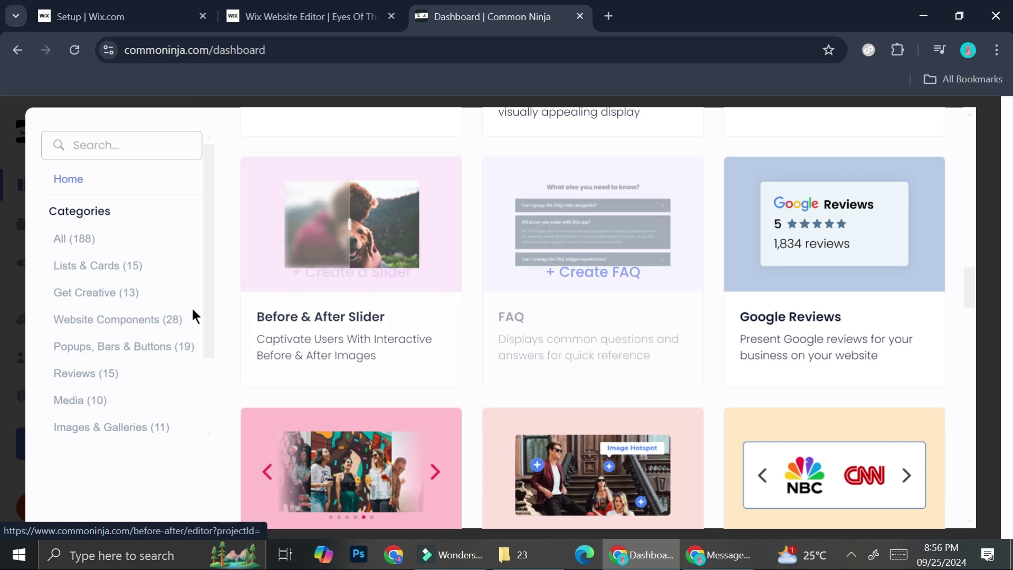
scroll(723, 298, down, 1)
scroll(723, 298, down, 8)
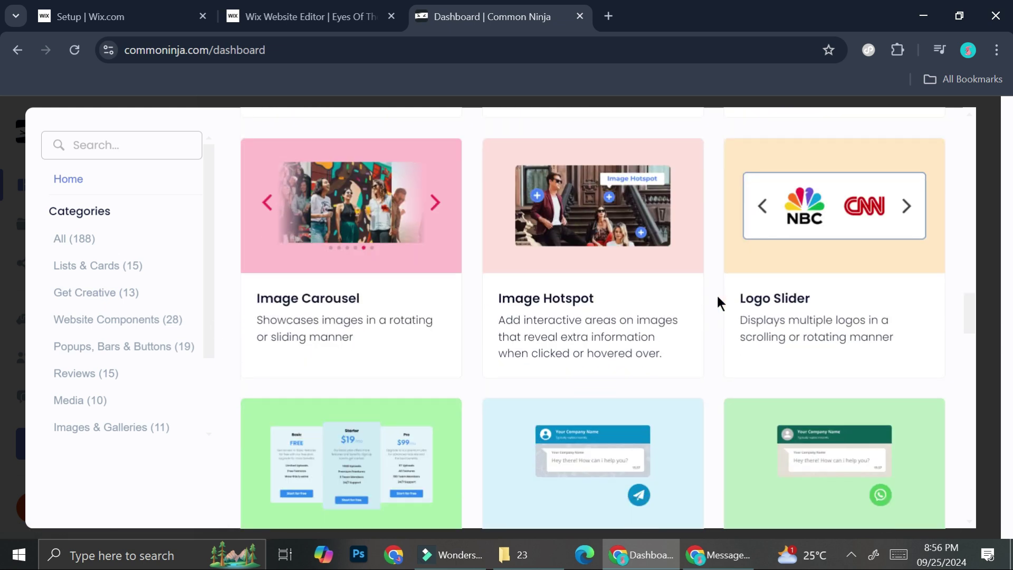
scroll(627, 314, down, 10)
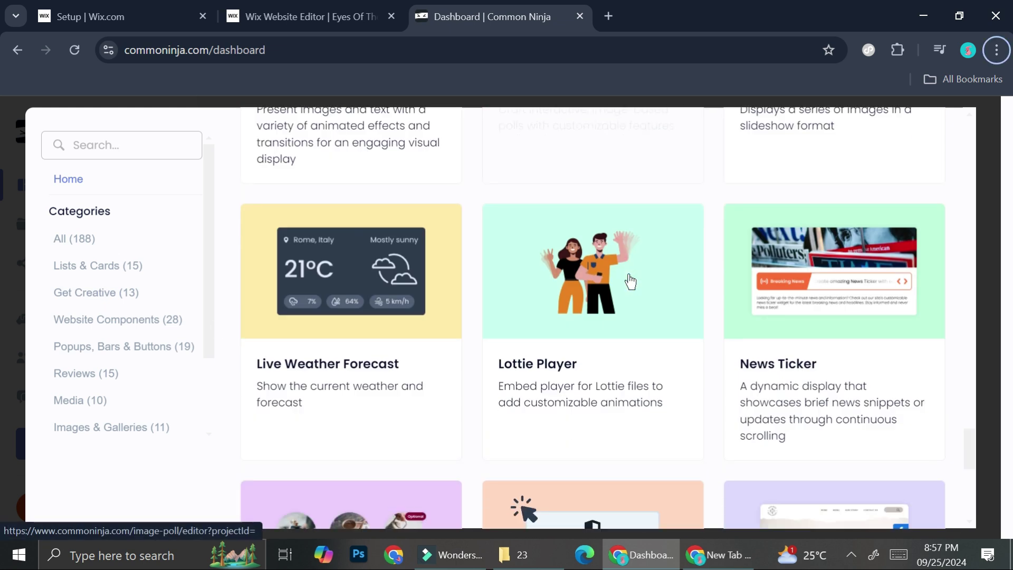
- Search the widget catalog for "card" and create a Card Carousel widget
click(113, 149)
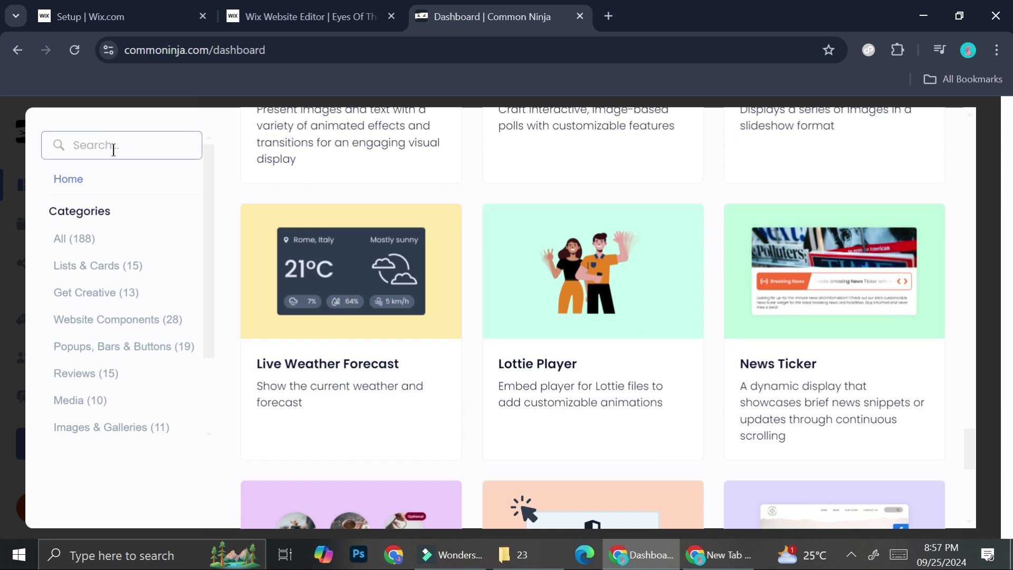
text(card)
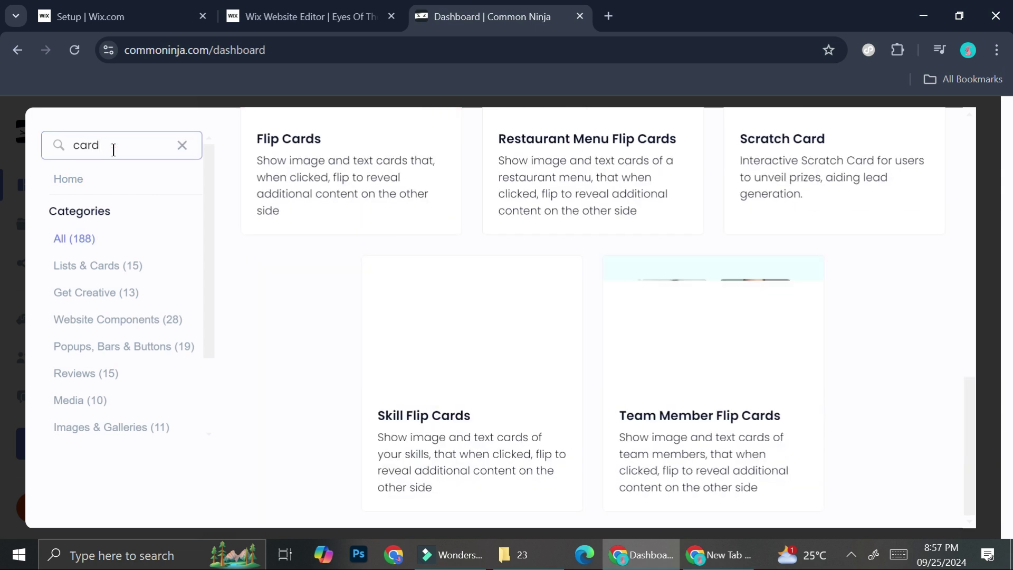
scroll(676, 357, up, 8)
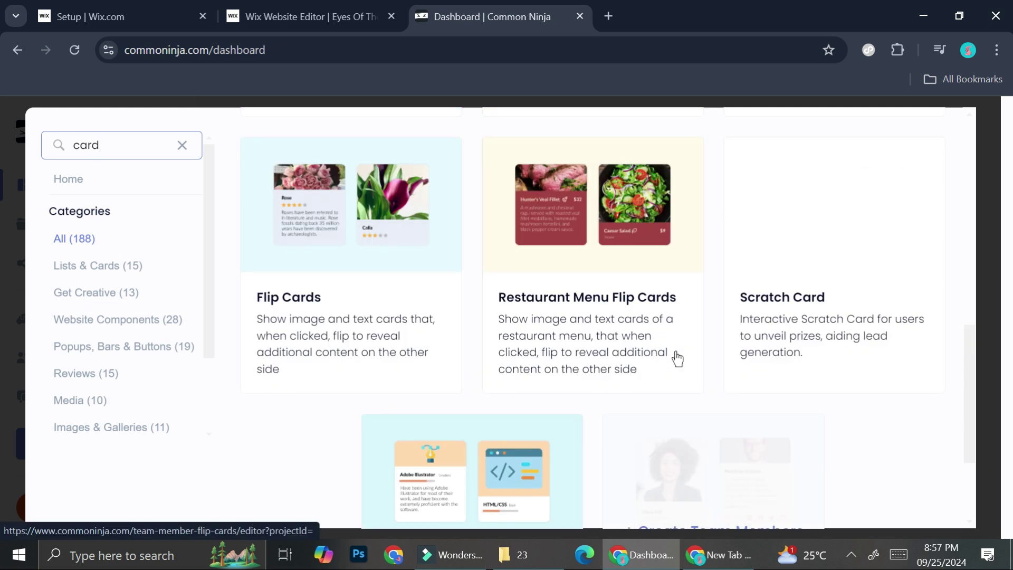
scroll(680, 357, up, 6)
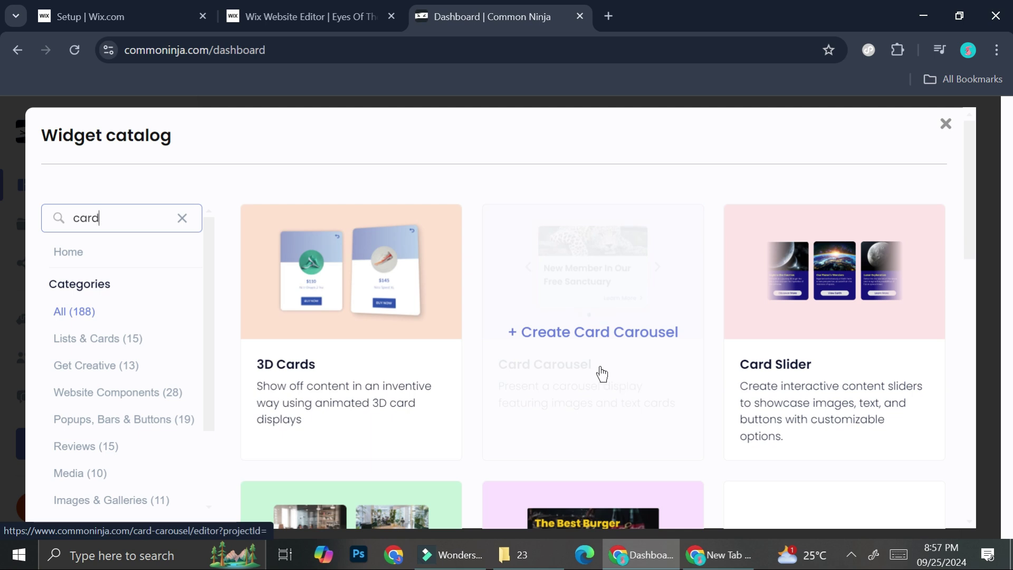
click(607, 341)
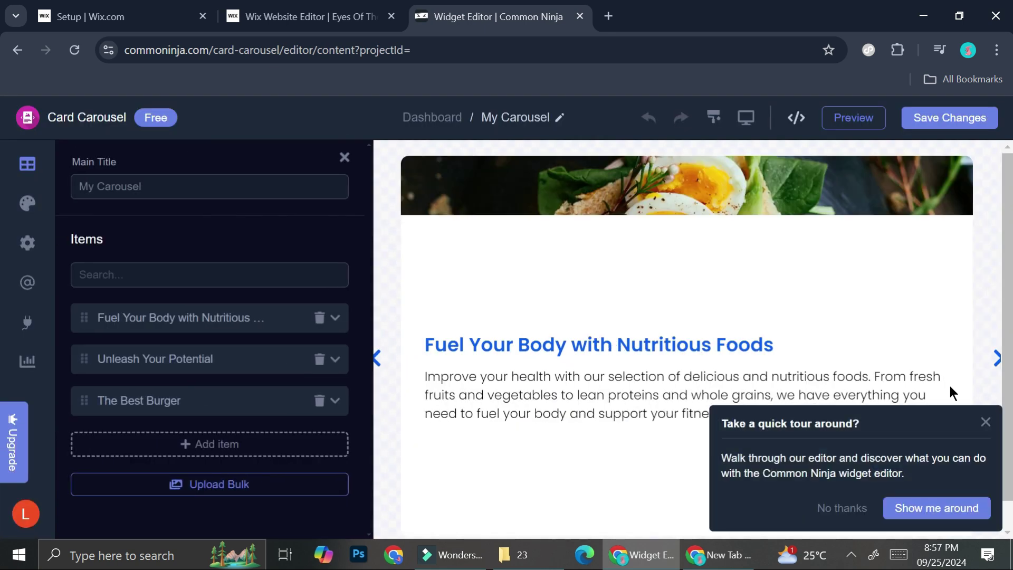
- Dismiss the editor tour offer and flip the carousel preview forward one card and back
click(985, 422)
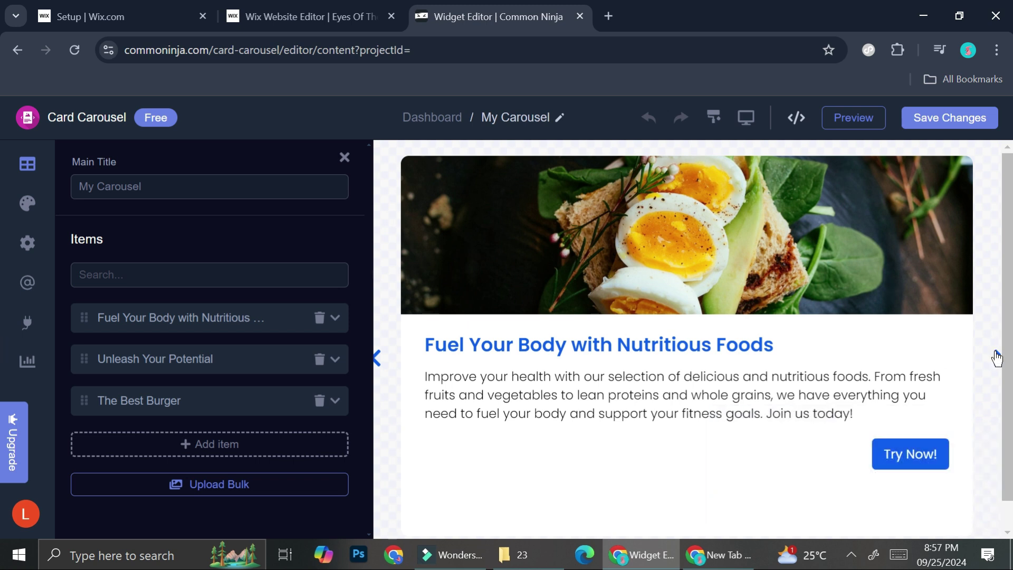
click(996, 358)
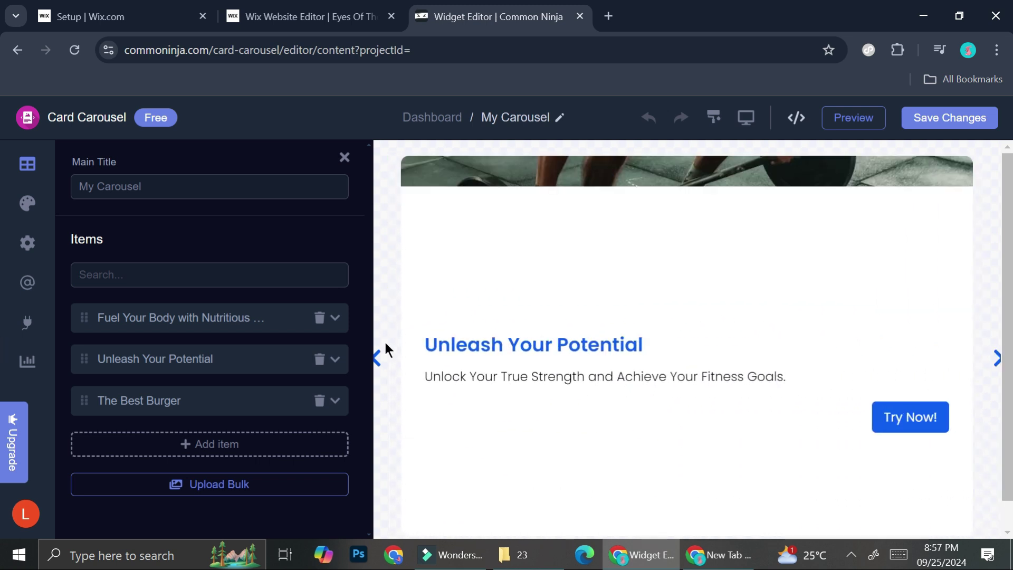
click(377, 359)
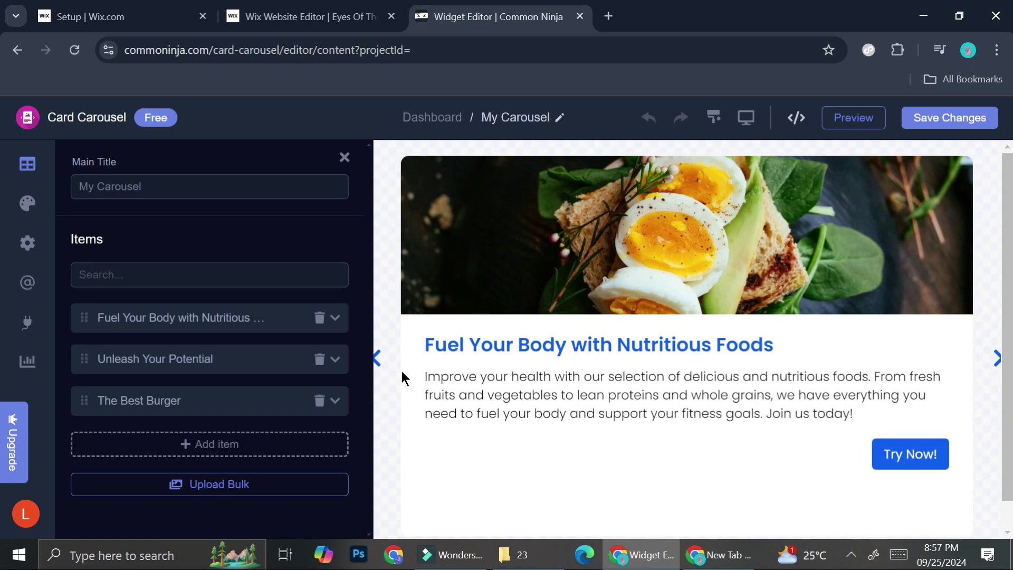
- Change the carousel's main title to "Wix Carousel"
click(267, 185)
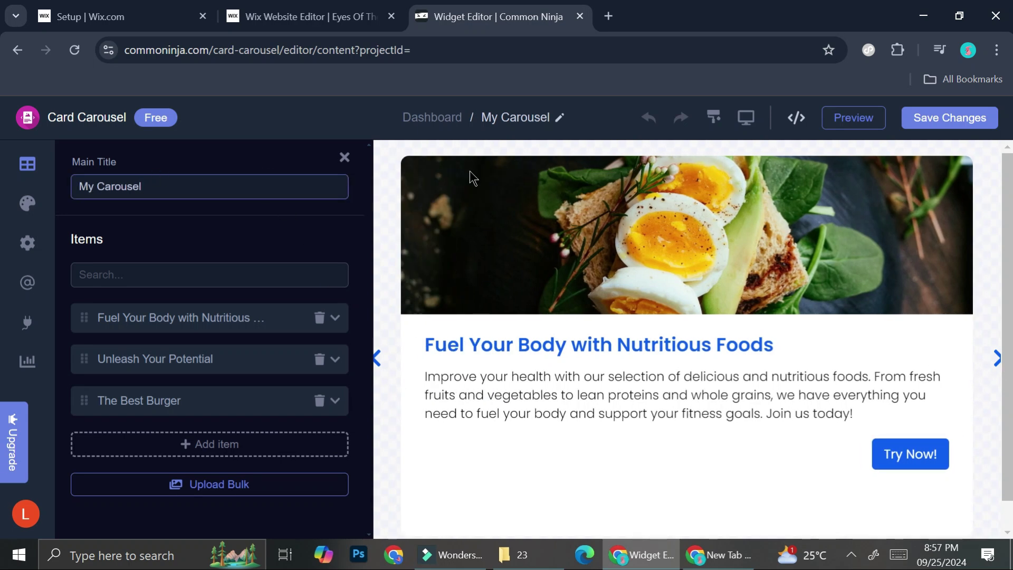
triple_click(212, 190)
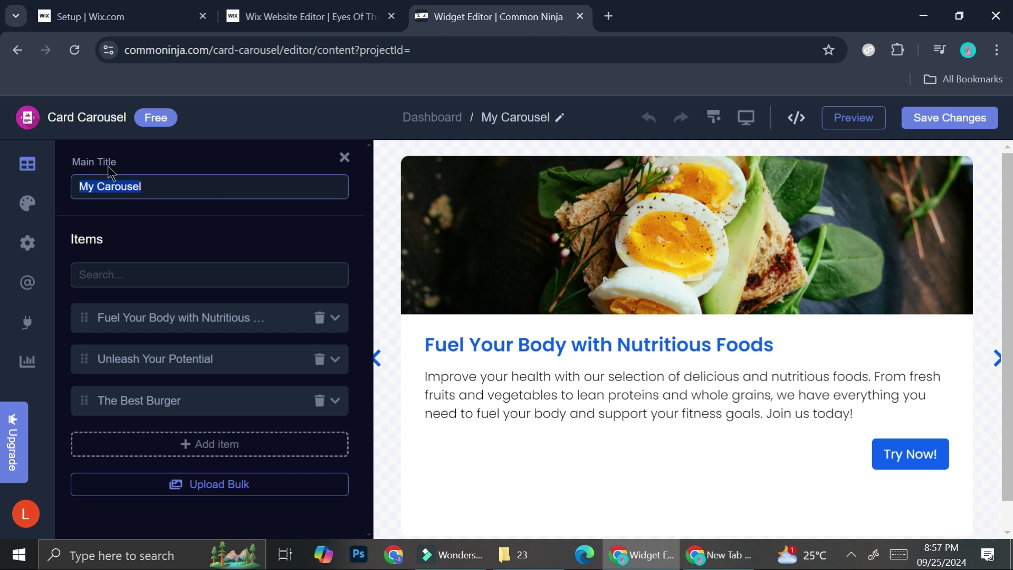
click(103, 184)
drag(96, 183, 73, 184)
text(Wix)
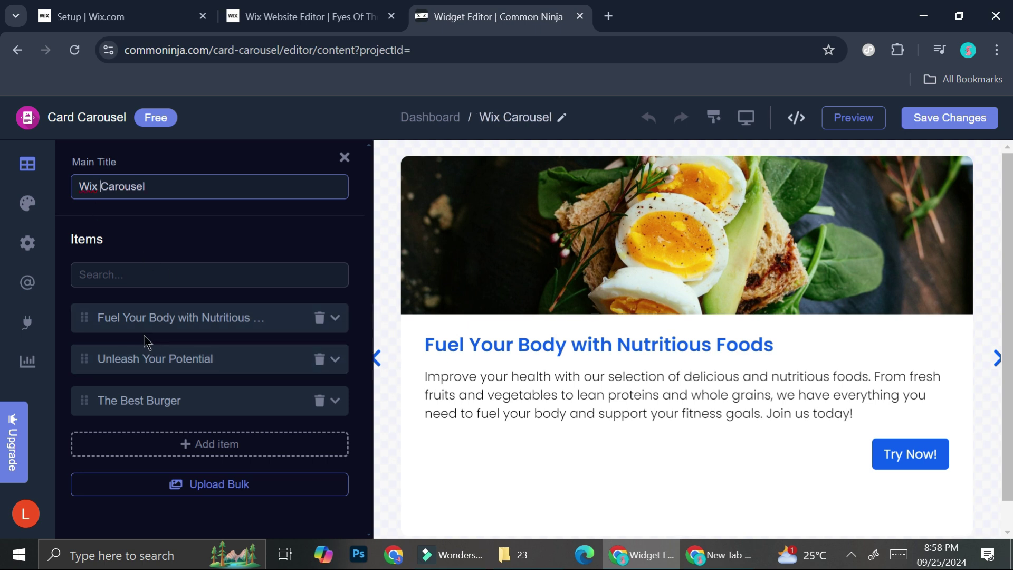
- Review the editable fields of the "Fuel Your Body with Nutritious Foods" item, flip through the preview cards and collapse the item
click(176, 338)
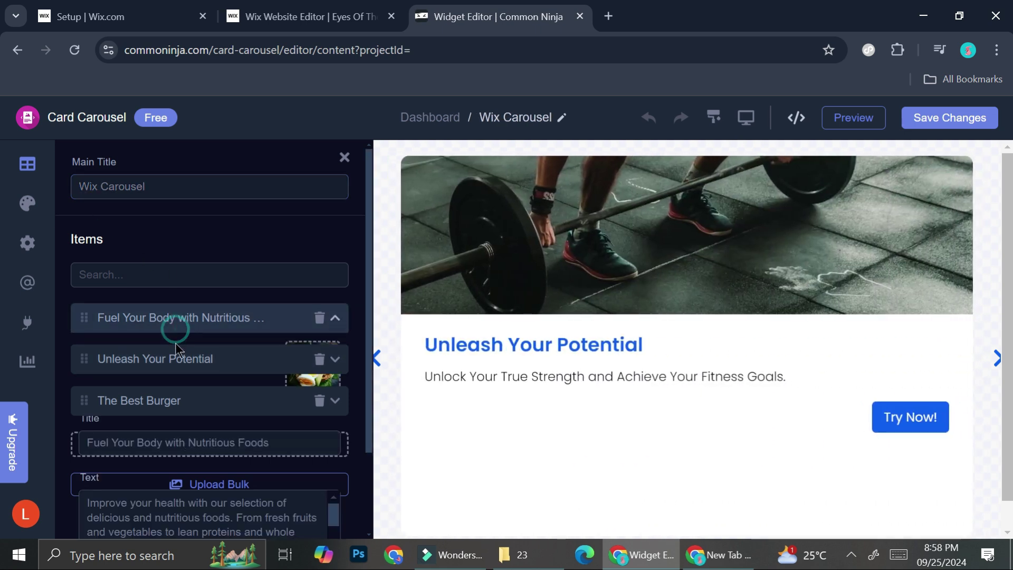
scroll(205, 406, down, 3)
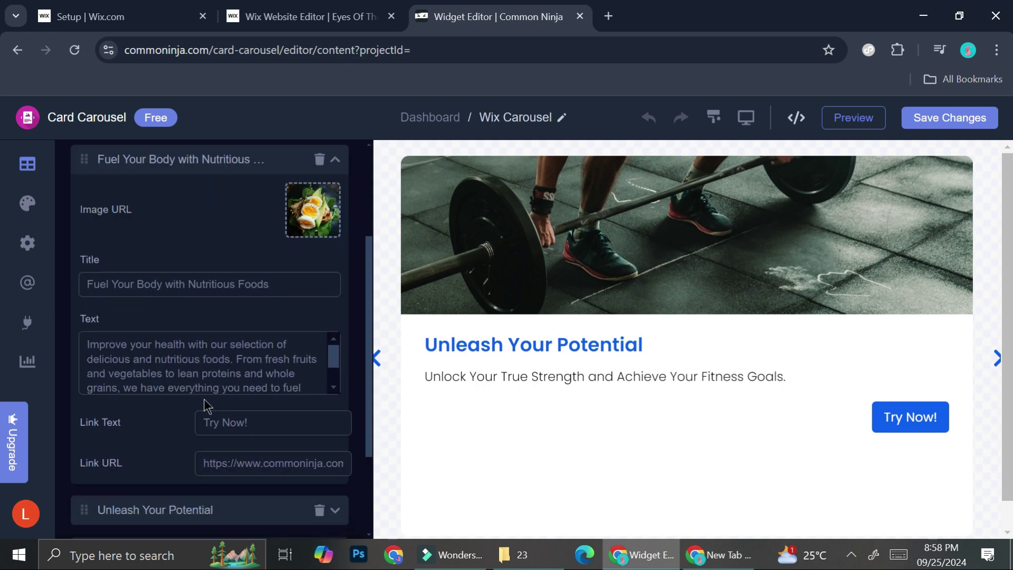
scroll(206, 405, up, 3)
click(378, 360)
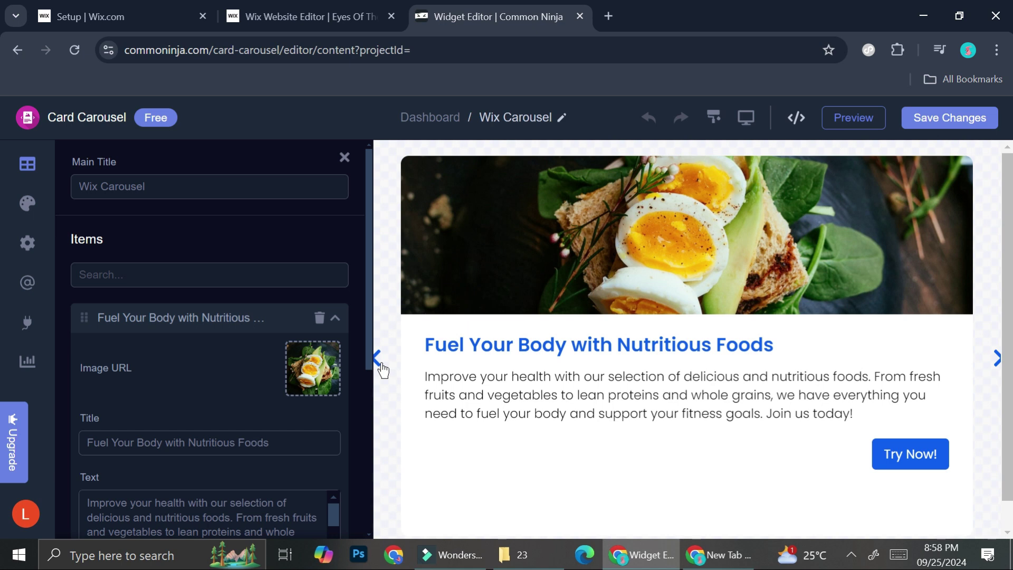
click(997, 359)
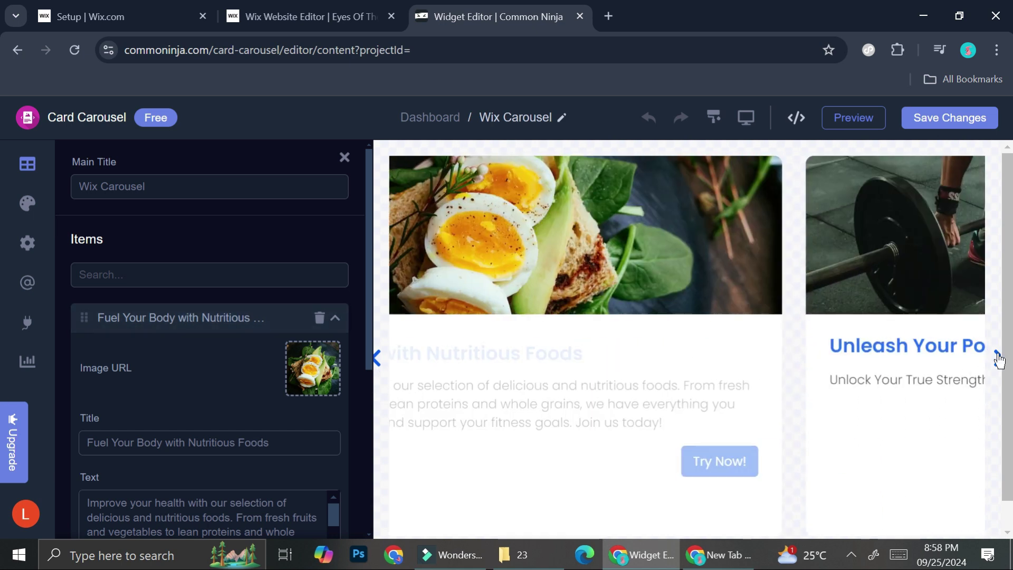
click(380, 360)
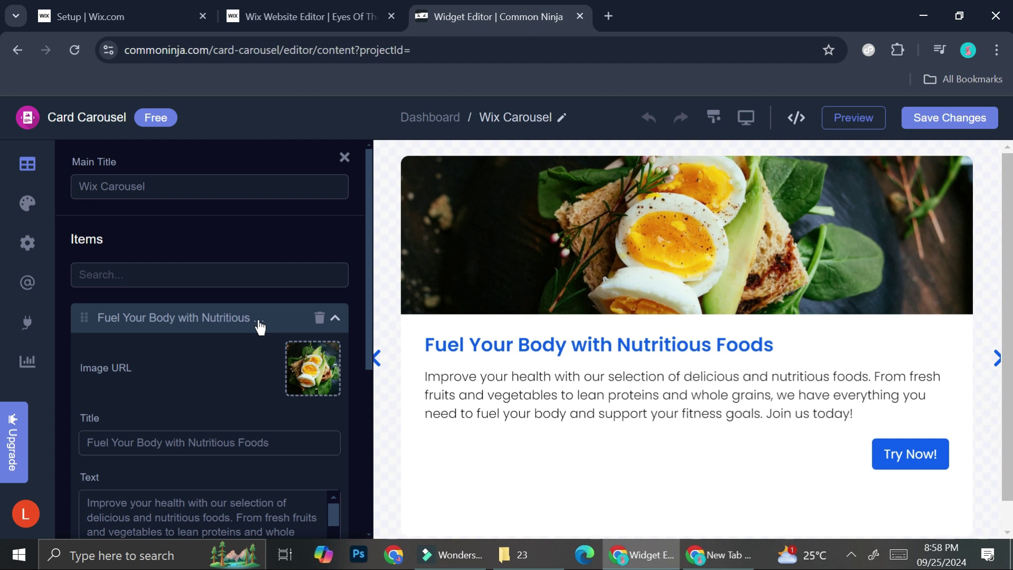
click(227, 326)
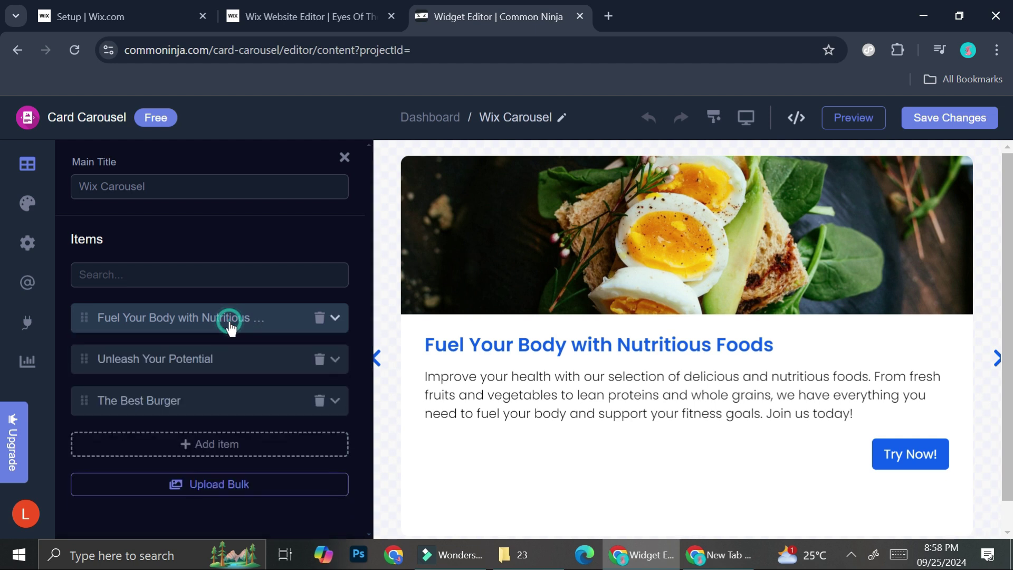
- Expand the "Fuel Your Body with Nutritious Foods" item and change its title to "Autumn Collection"
click(232, 325)
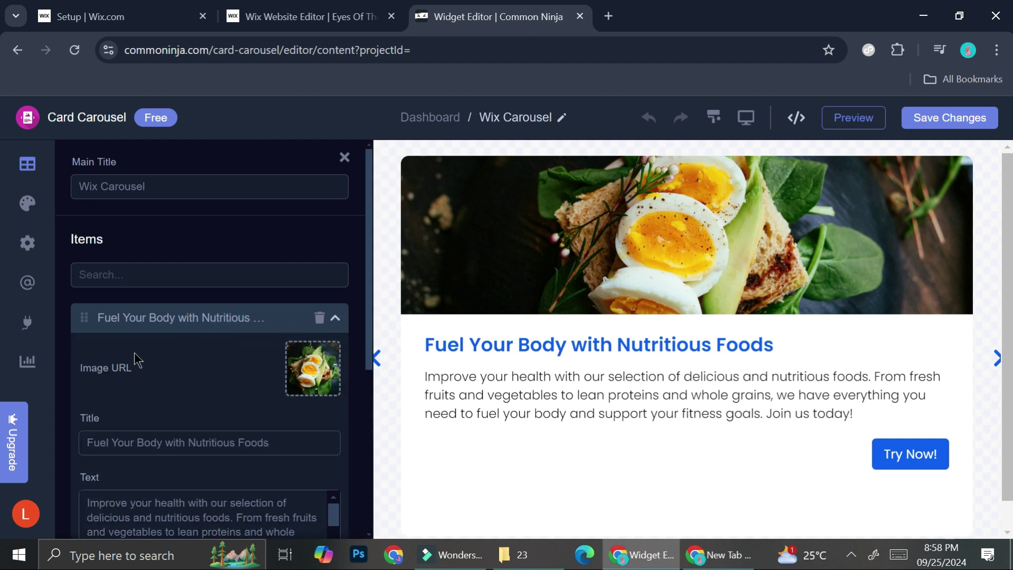
click(115, 439)
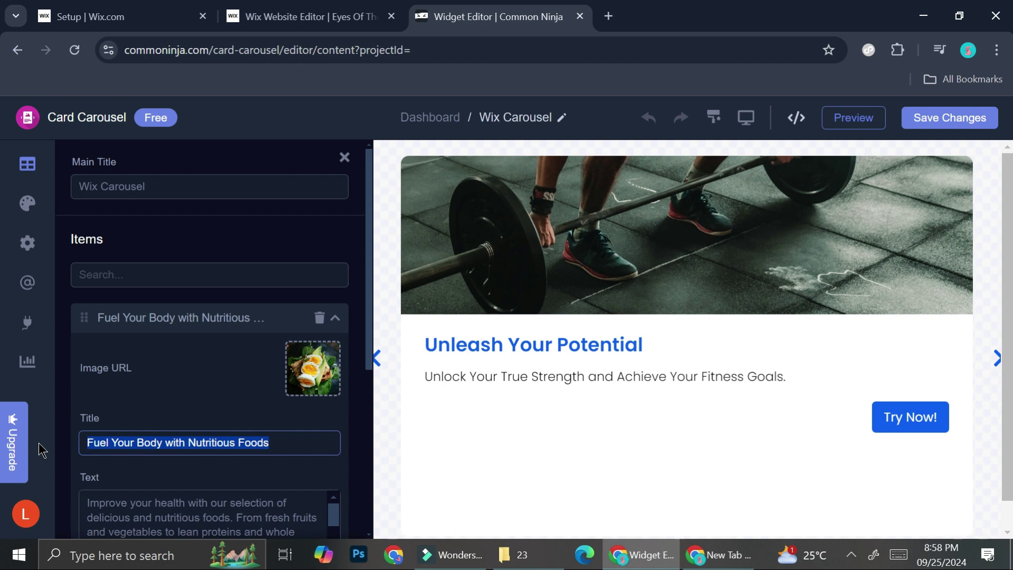
text(Autumn Collection)
- Replace the Autumn Collection item's image with the uploaded file 1.png and check the card in the preview
click(303, 379)
click(210, 134)
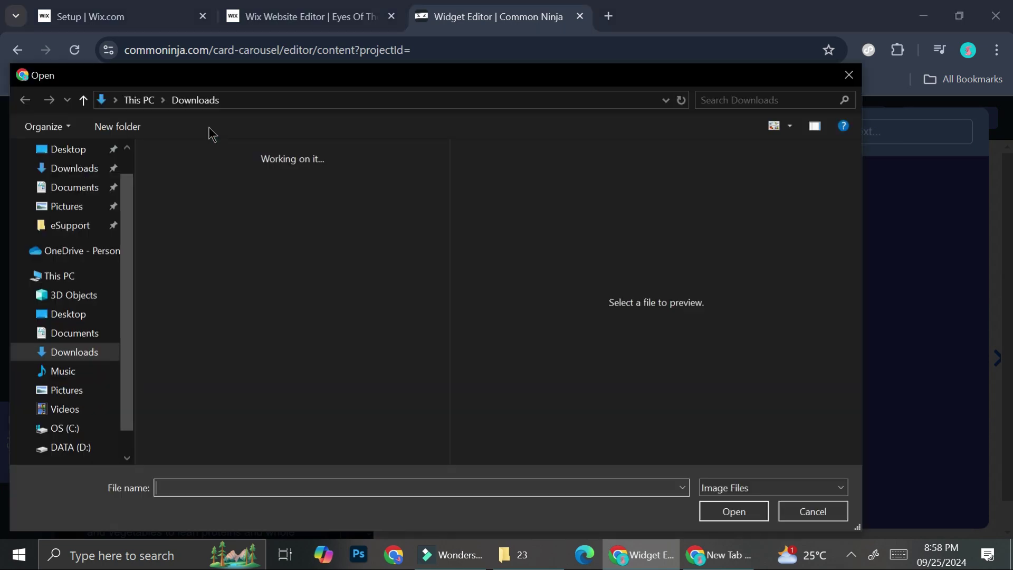
scroll(384, 280, down, 15)
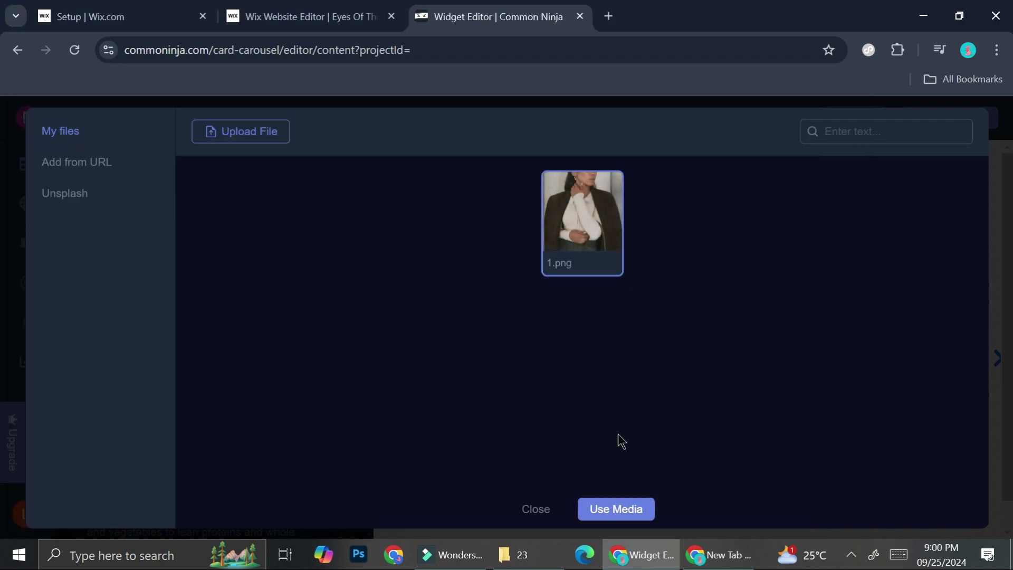
click(611, 510)
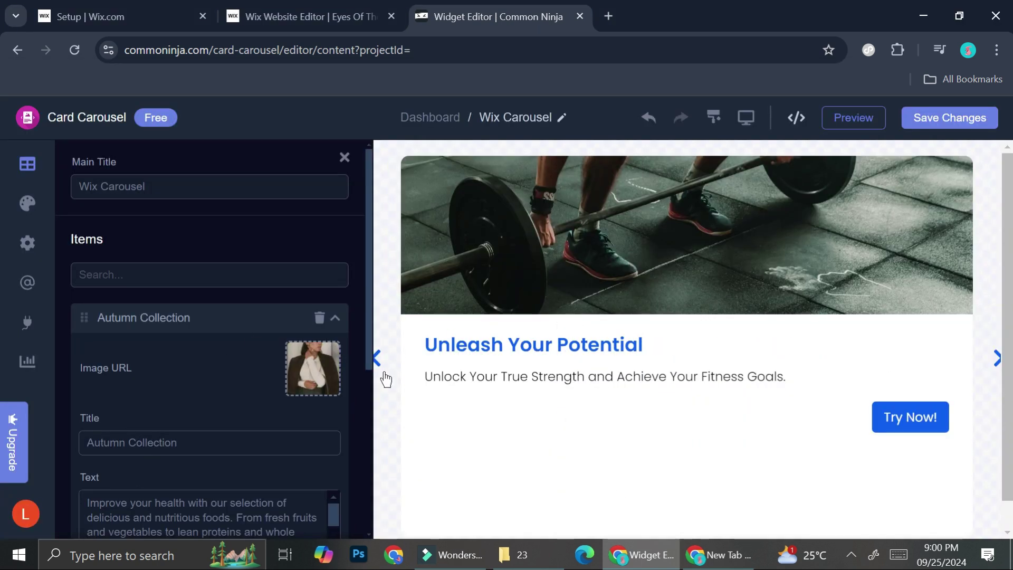
click(376, 358)
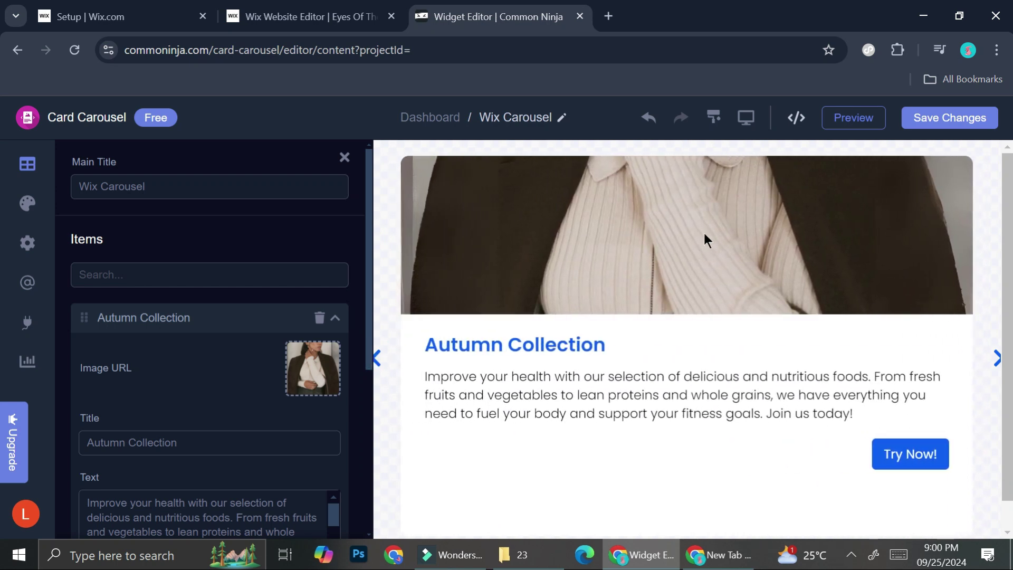
scroll(205, 376, down, 3)
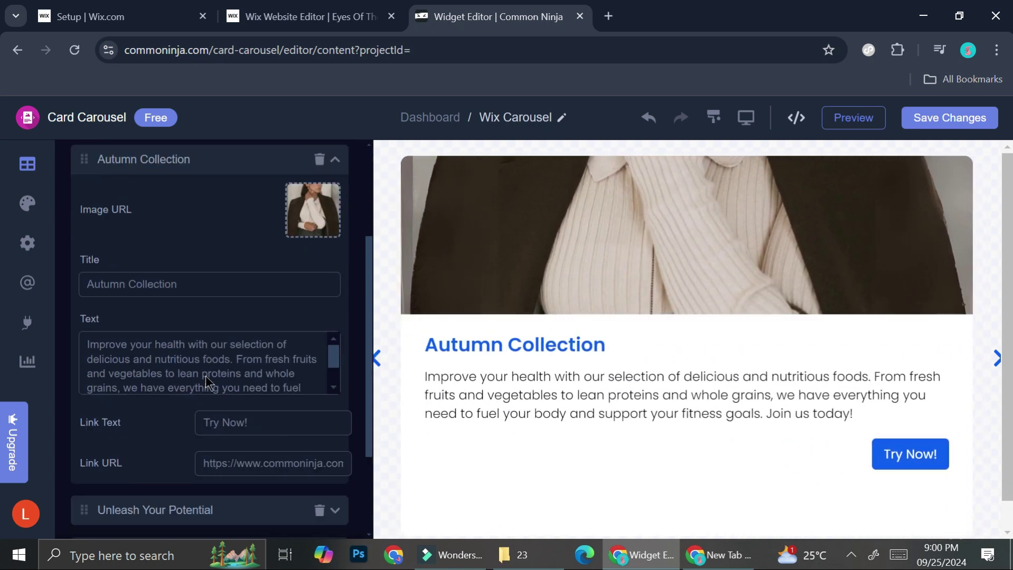
click(229, 372)
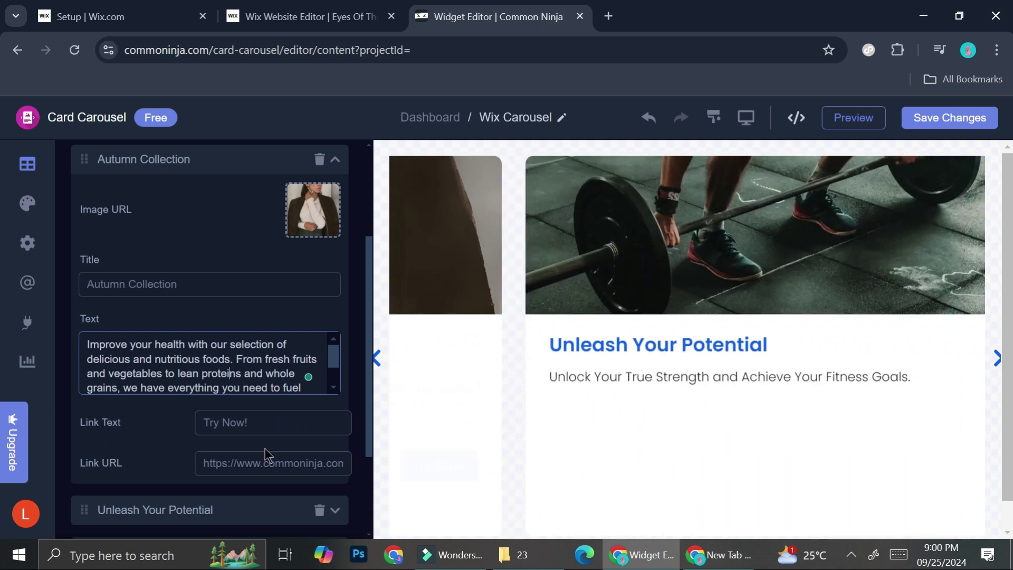
- Switch to the Wix site editor, go from the Home page to the Product Page and publish the site
click(348, 7)
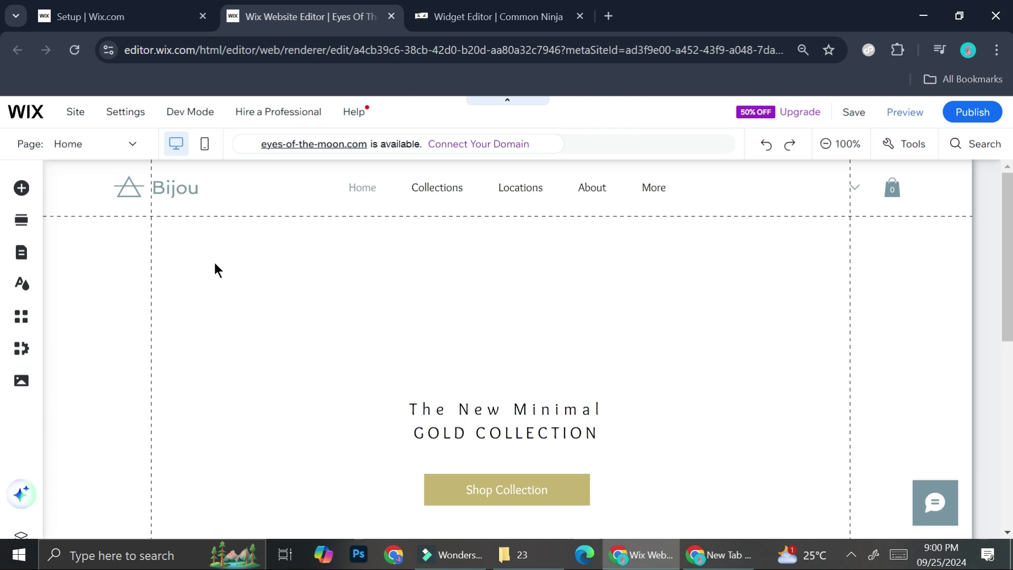
scroll(521, 254, down, 5)
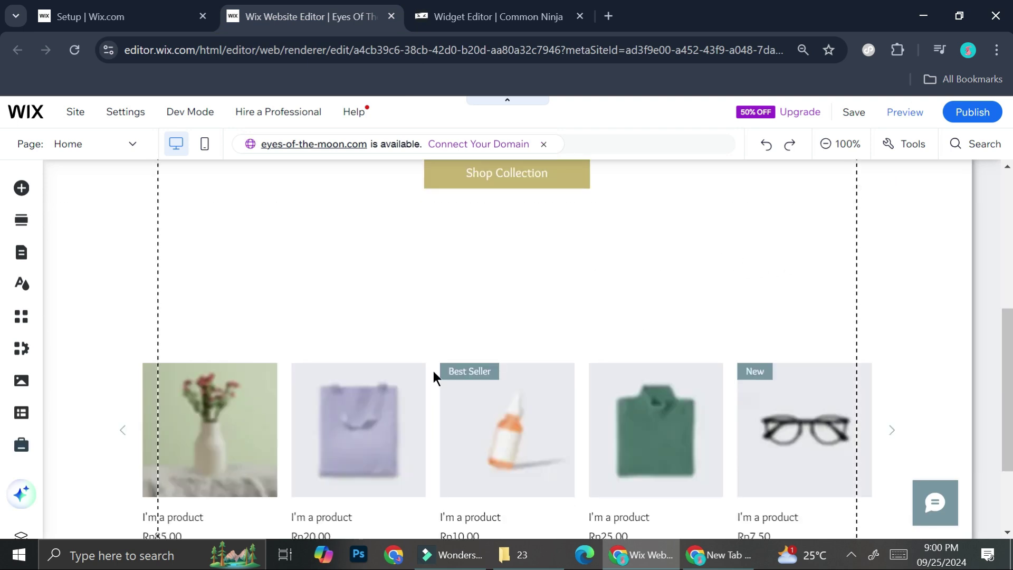
scroll(391, 388, down, 1)
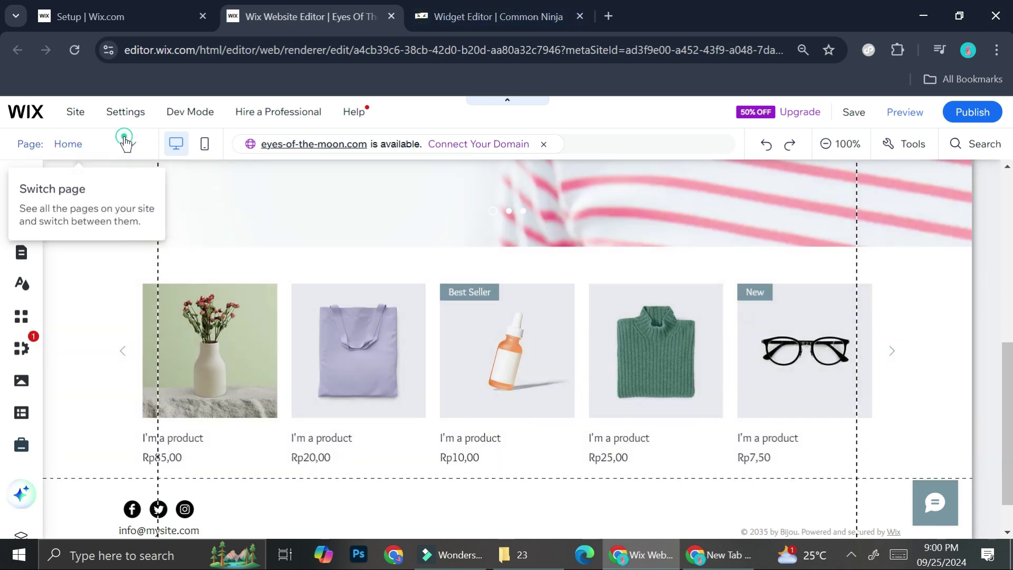
click(127, 142)
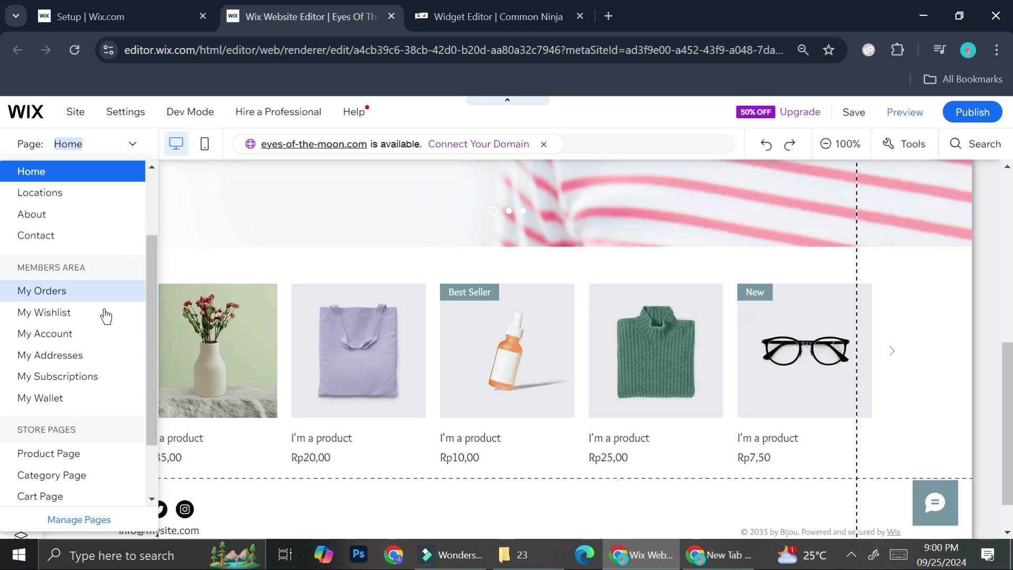
click(91, 452)
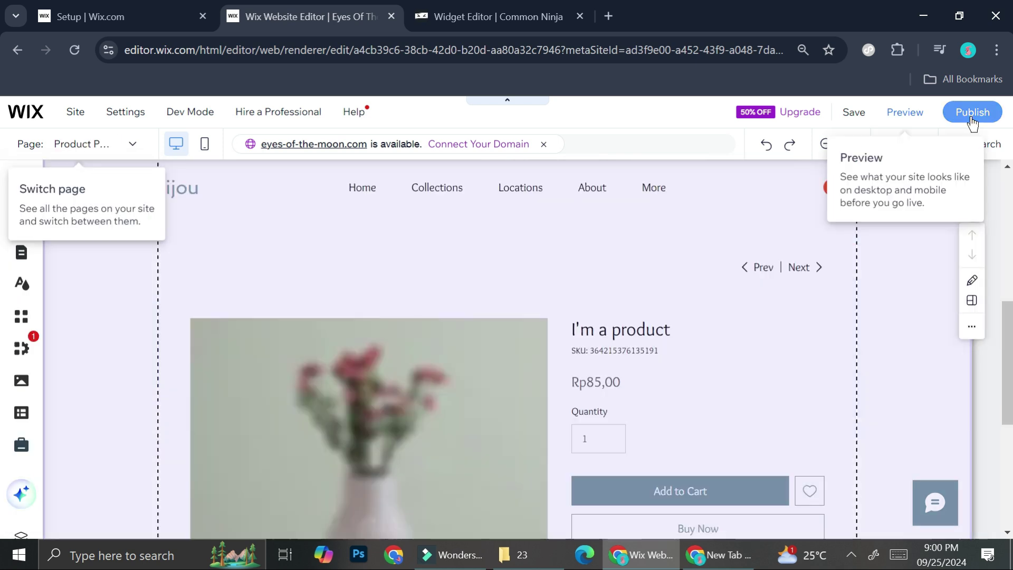
mouse_move(972, 121)
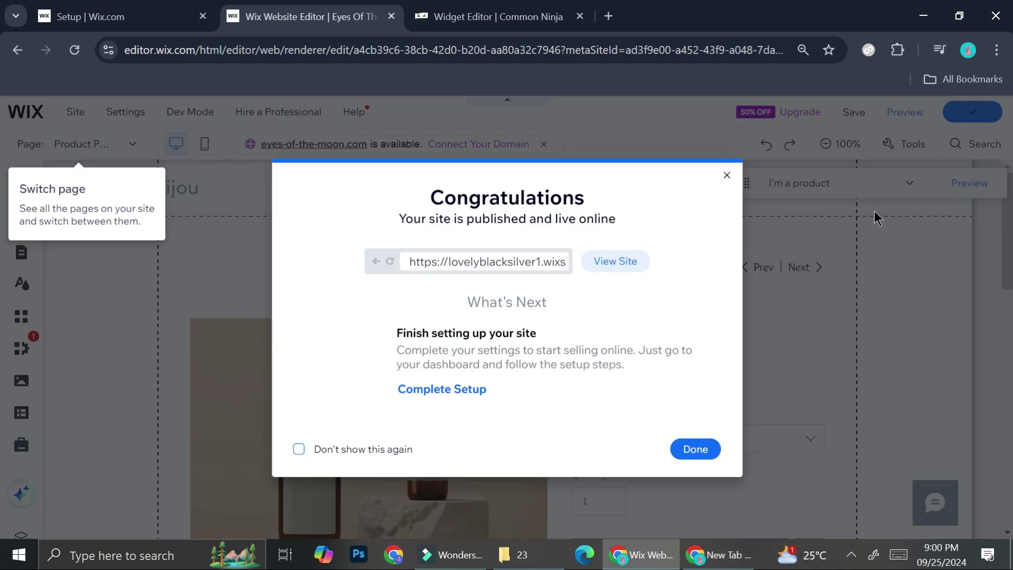
- View the published site, go to its Collections page and copy the All Products page address
click(633, 266)
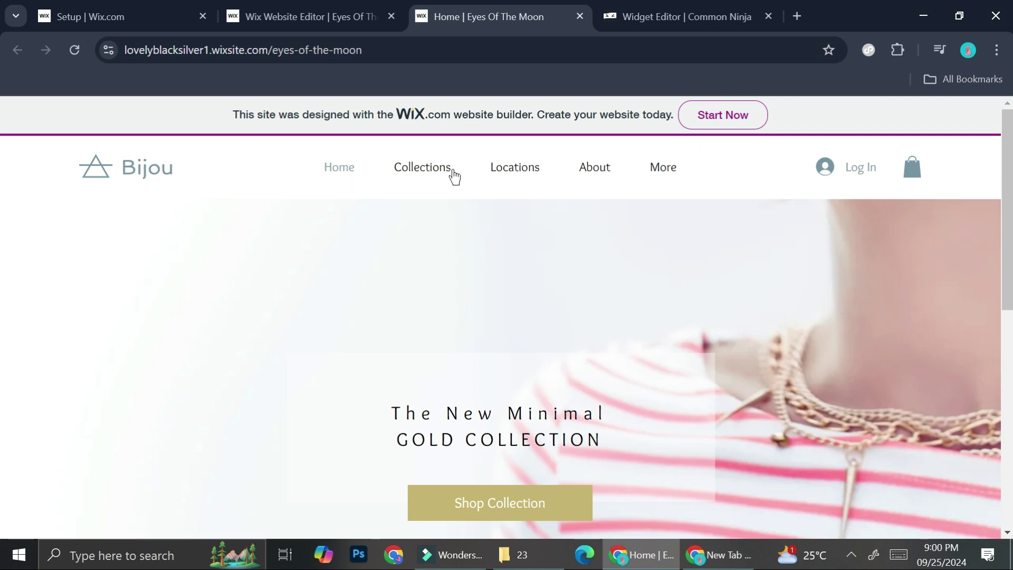
click(411, 178)
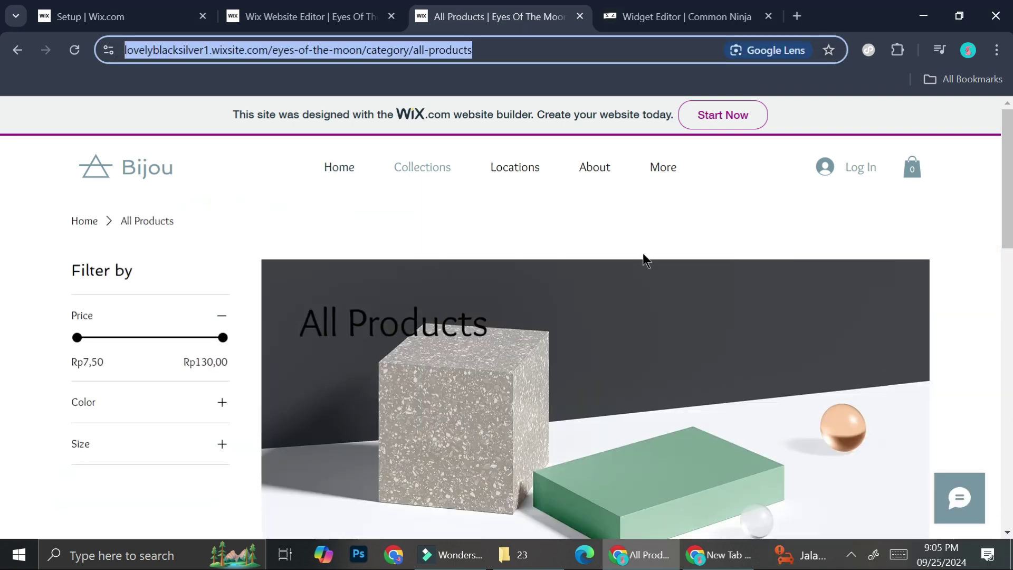
click(118, 16)
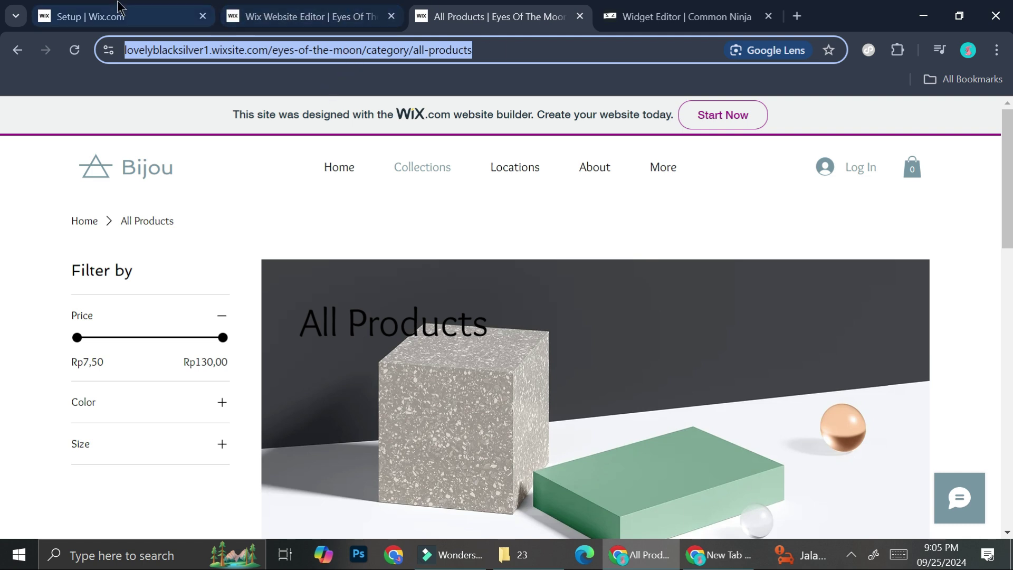
- Return to the Common Ninja widget editor and replace the Autumn Collection item's link URL with the copied page address
click(665, 16)
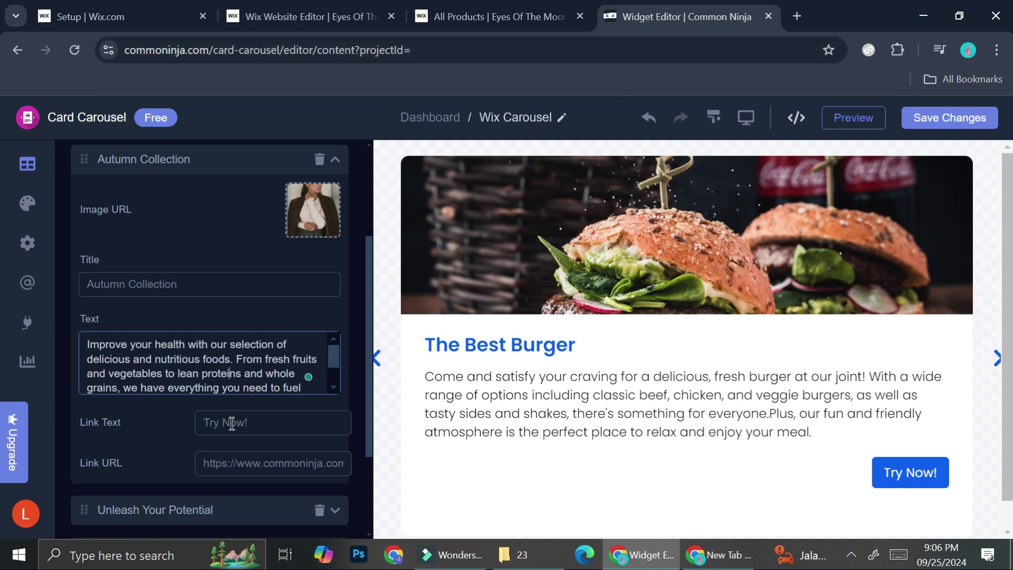
double_click(253, 460)
key(ctrl+a)
key(ctrl+v)
- Change the Autumn Collection item's link text to "Shop Now"
click(283, 422)
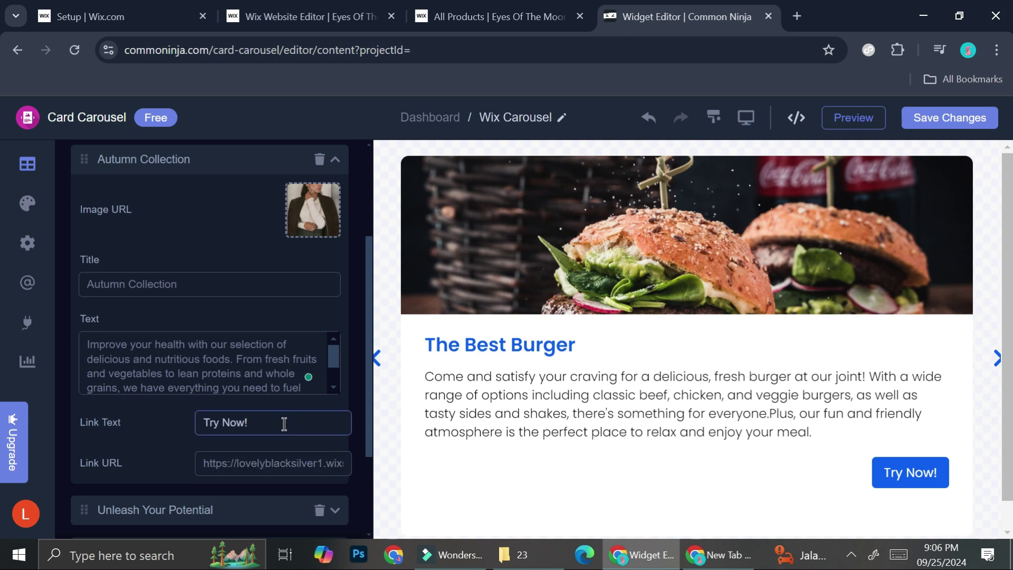
key(ctrl+a)
text(Shop Now)
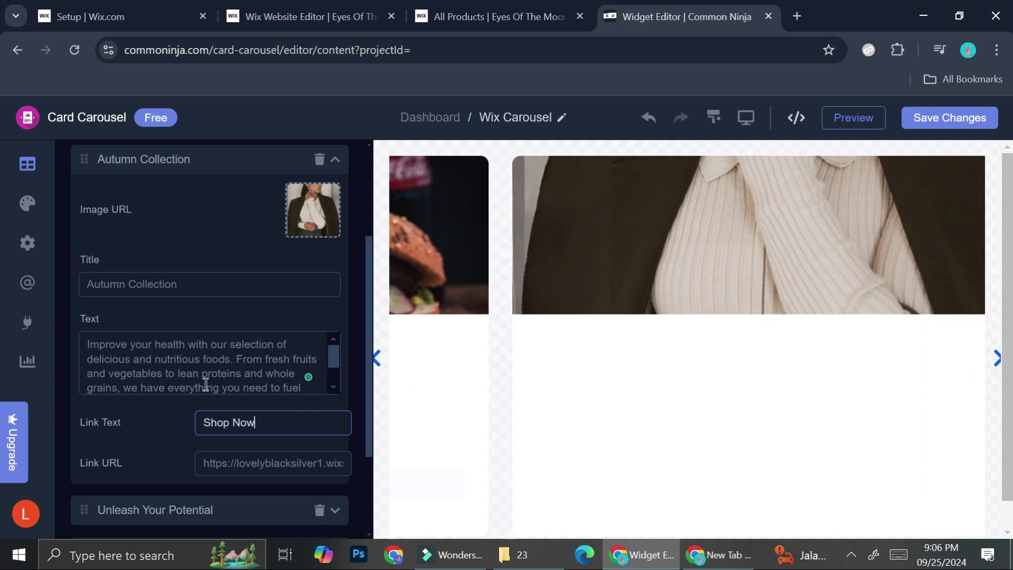
click(239, 311)
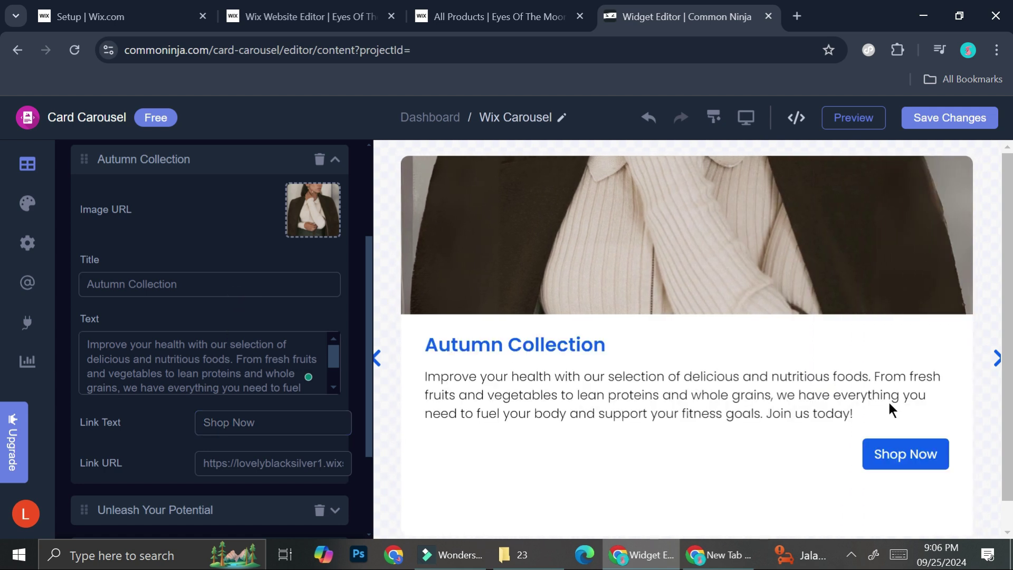
scroll(242, 397, down, 2)
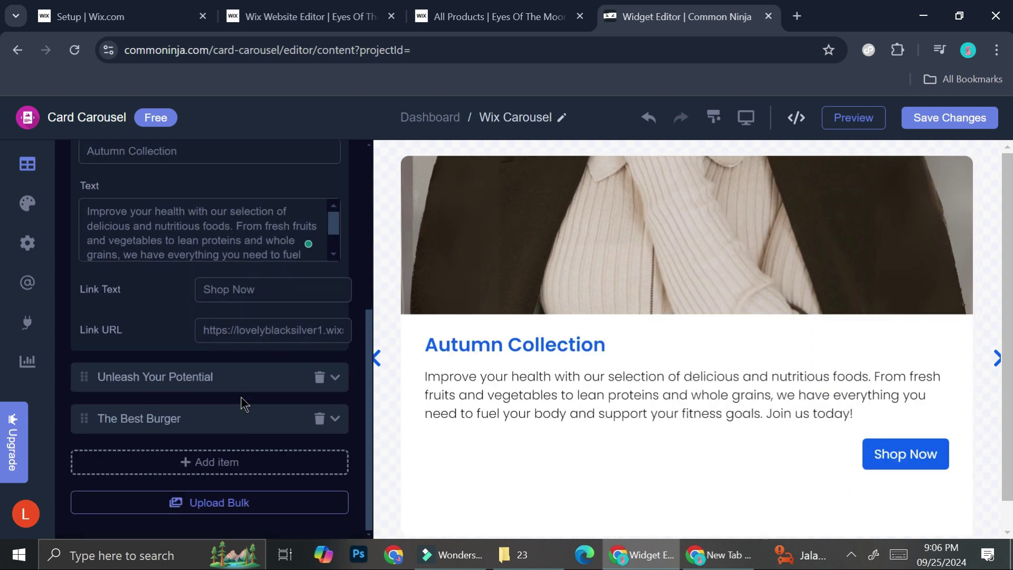
scroll(242, 397, up, 3)
- Open the widget's design settings and look at the text color picker without choosing a color
click(38, 205)
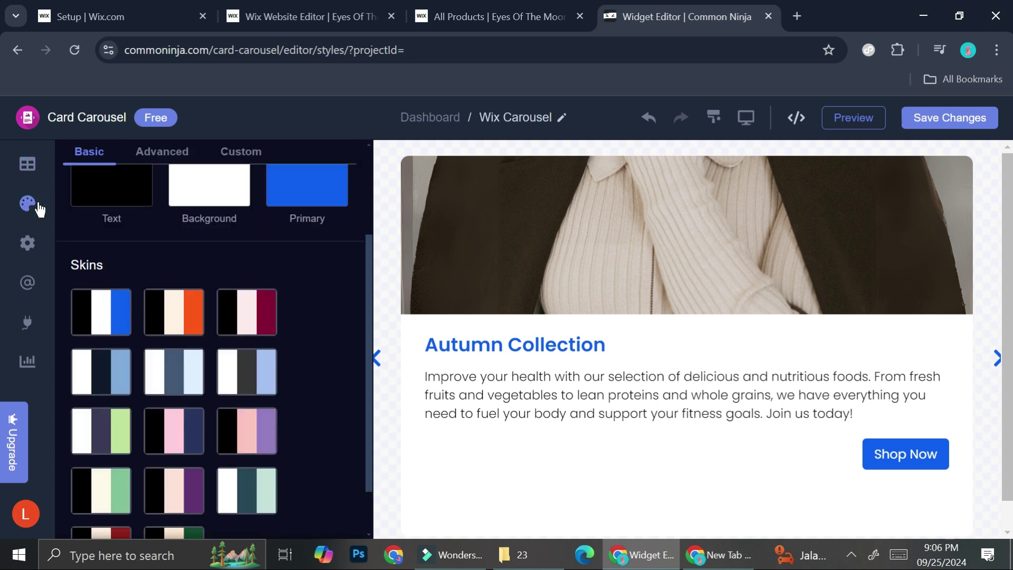
click(140, 198)
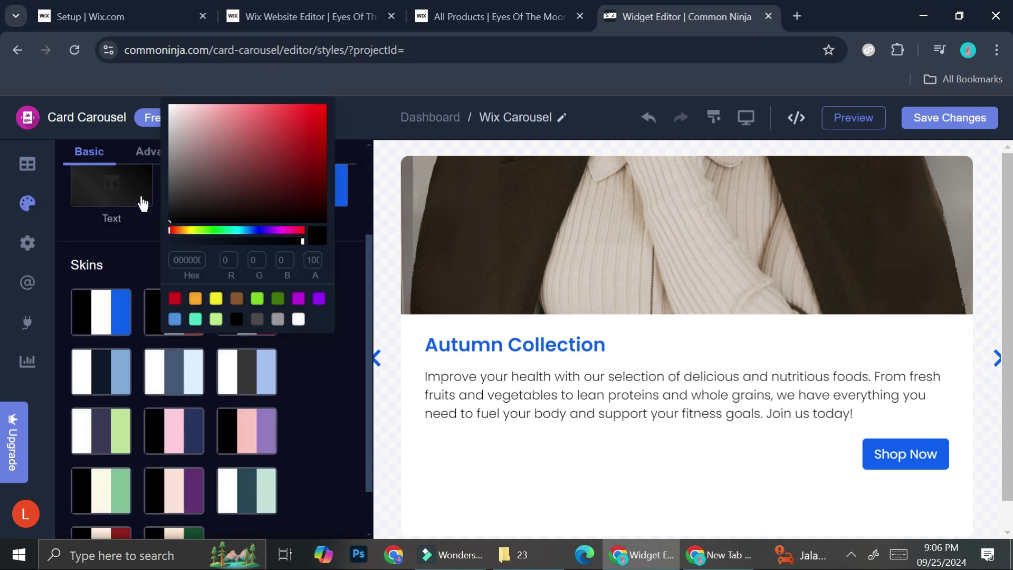
click(138, 252)
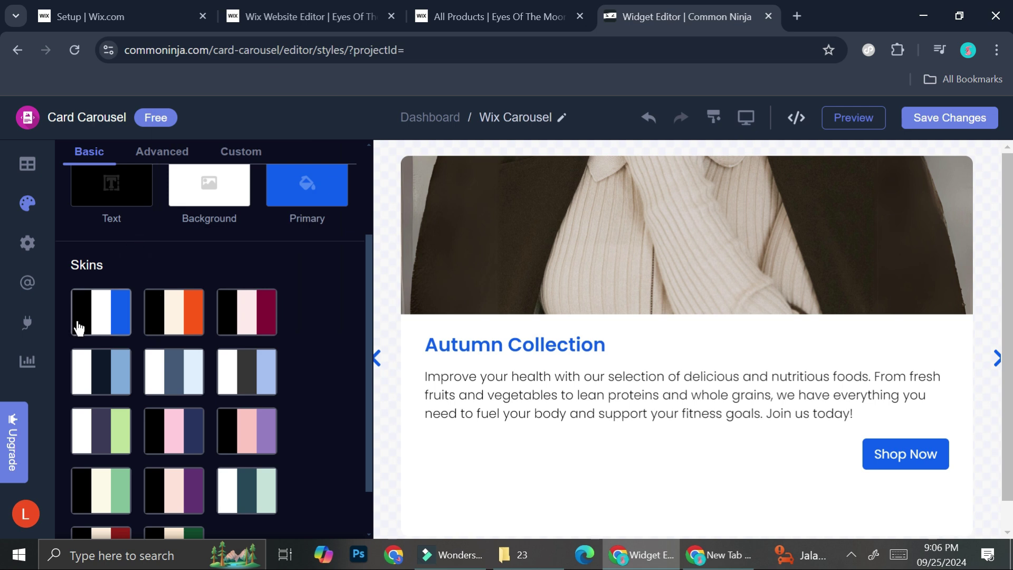
- Try several color skins on the carousel, including the orange, navy, slate blue and purple ones
click(194, 334)
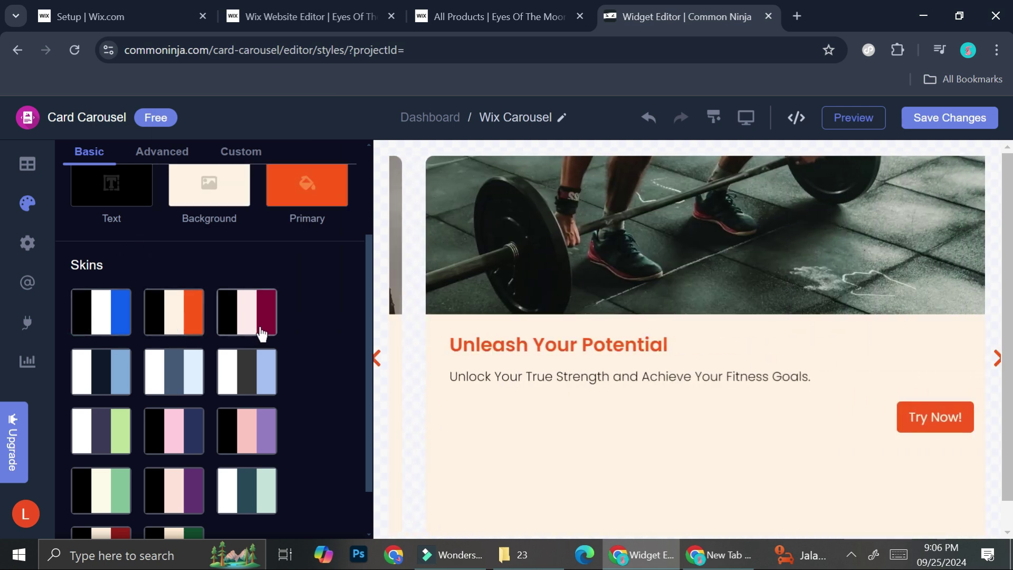
click(266, 324)
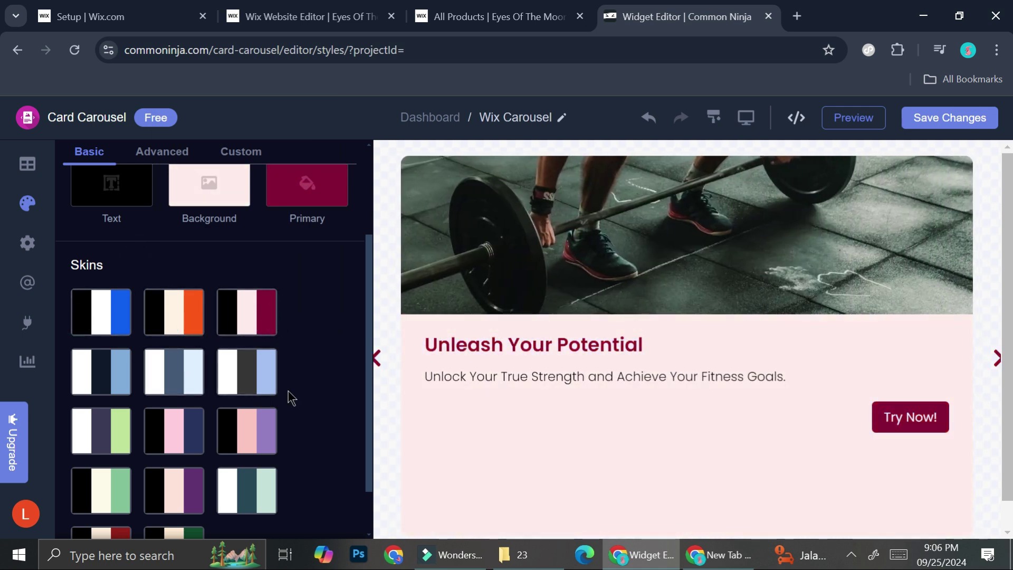
click(255, 371)
click(192, 369)
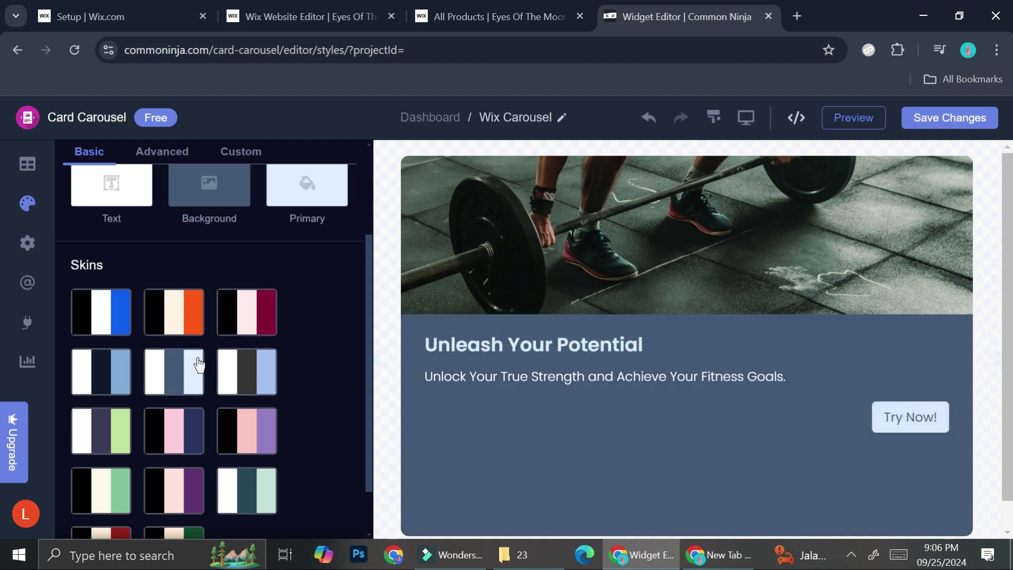
click(109, 384)
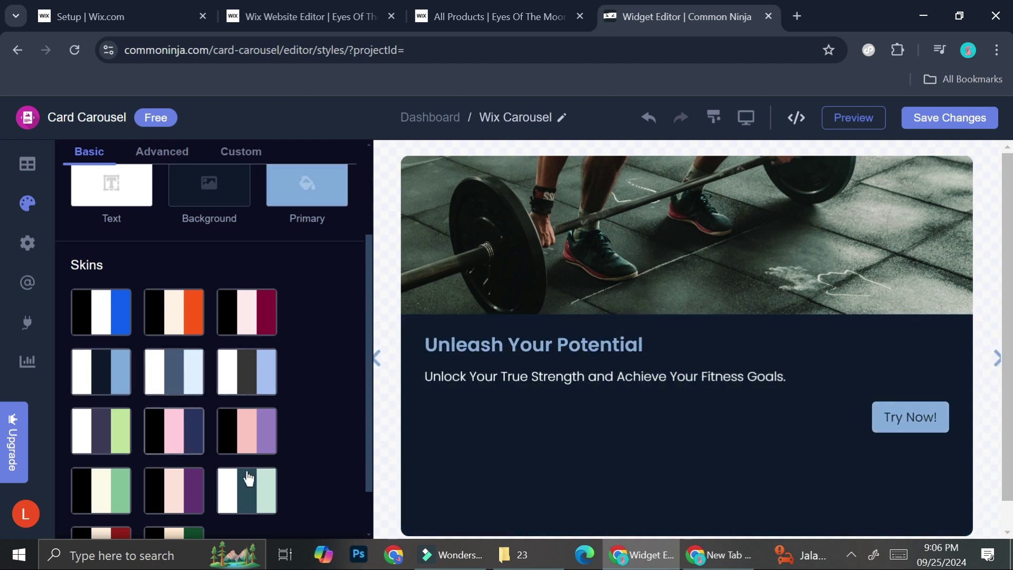
click(248, 481)
click(154, 488)
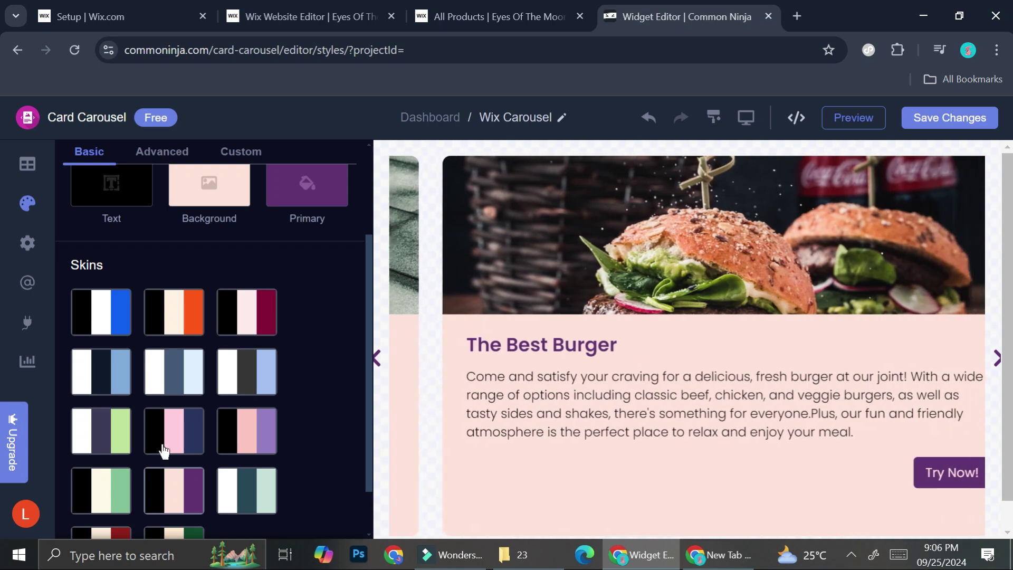
click(183, 321)
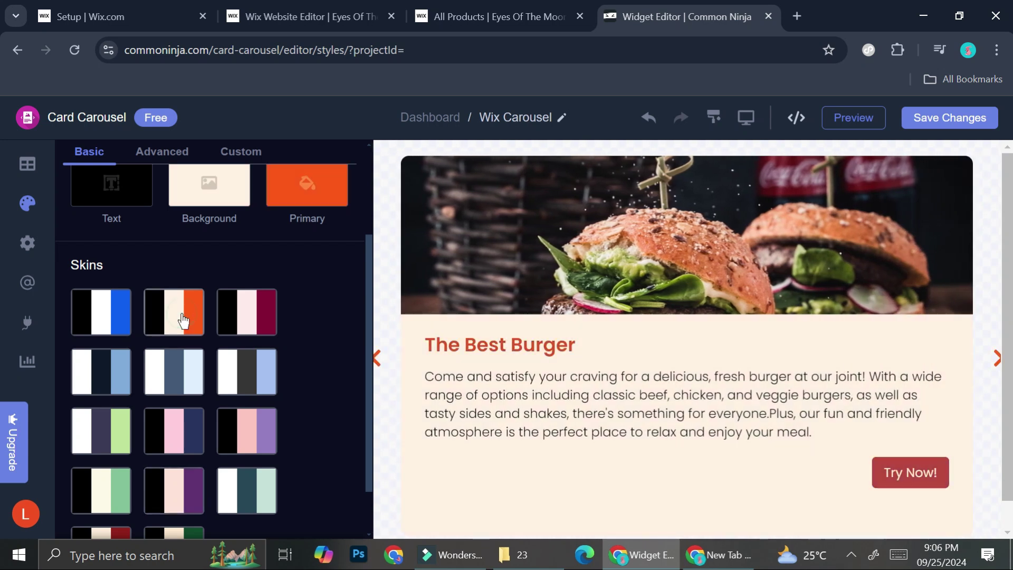
- Apply the black, pale pink and burgundy skin to the carousel and flip the preview back one card
click(255, 330)
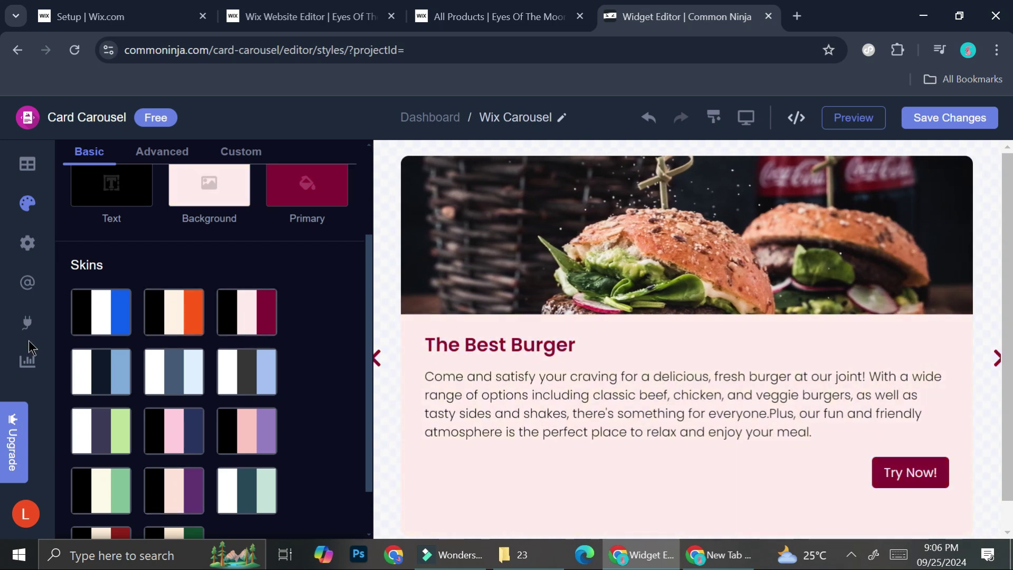
scroll(243, 401, down, 2)
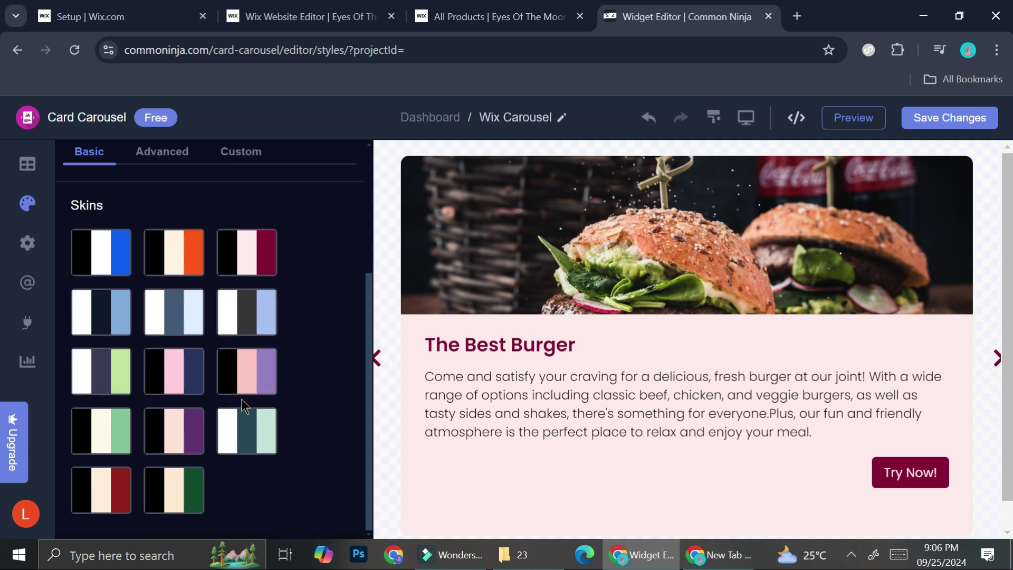
scroll(199, 421, up, 4)
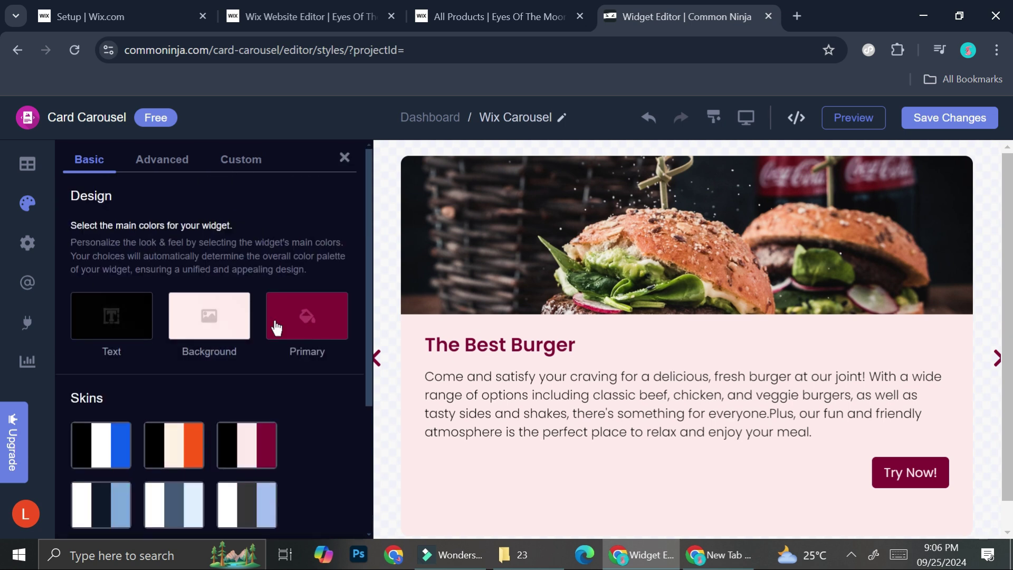
click(378, 359)
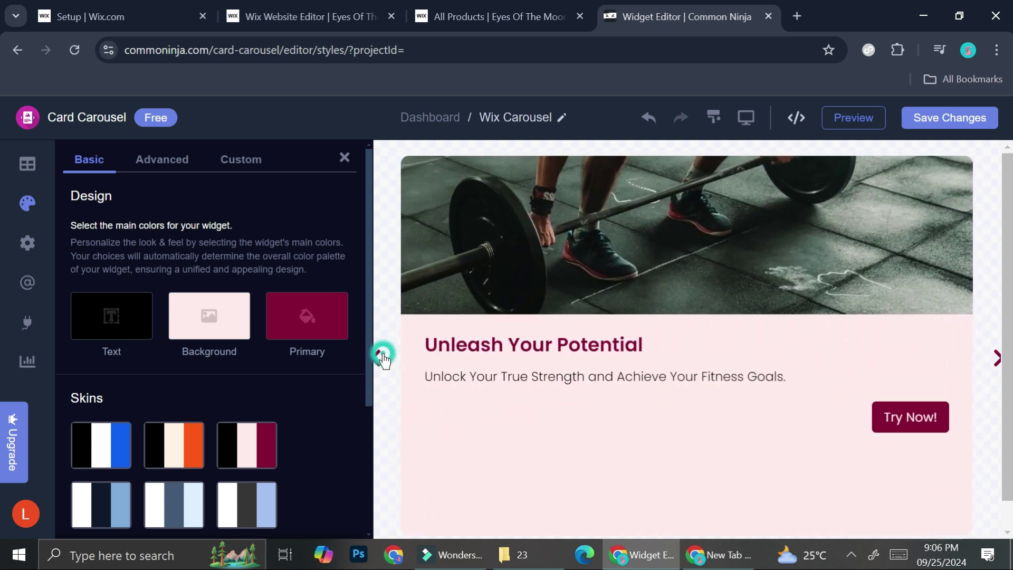
- Flip through the carousel's cards in the preview to review the burgundy skin on each one
click(377, 358)
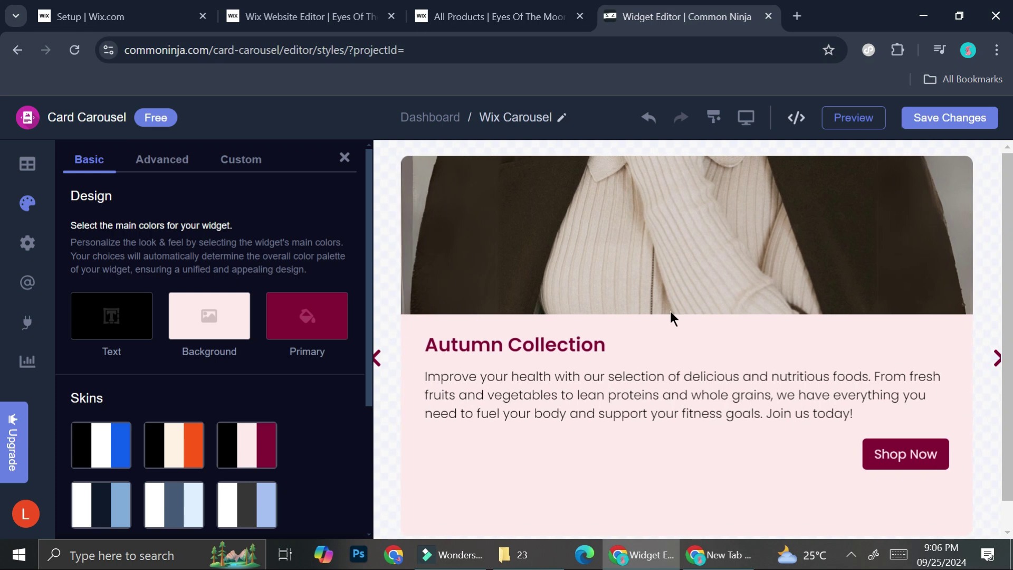
click(378, 359)
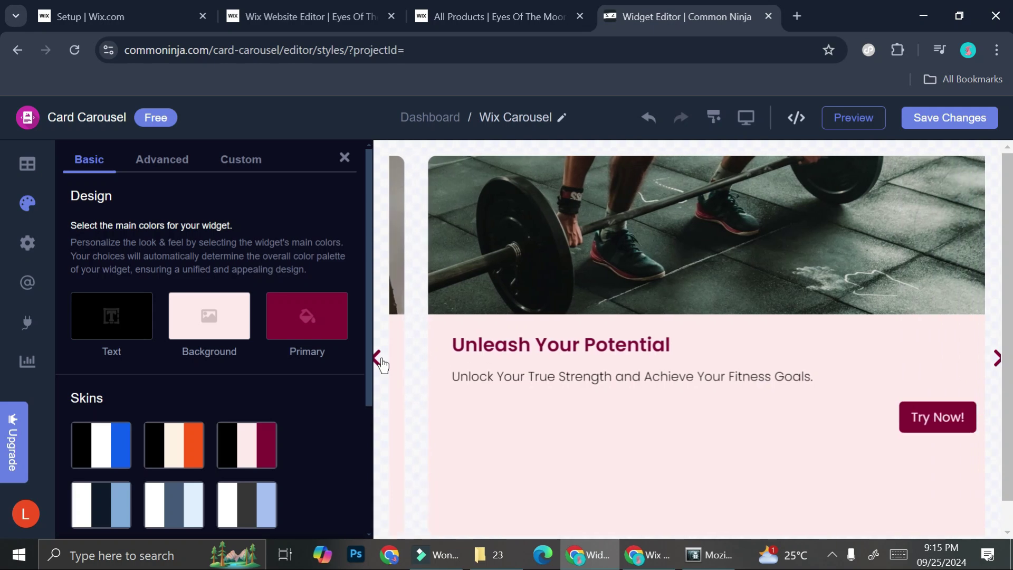
click(988, 358)
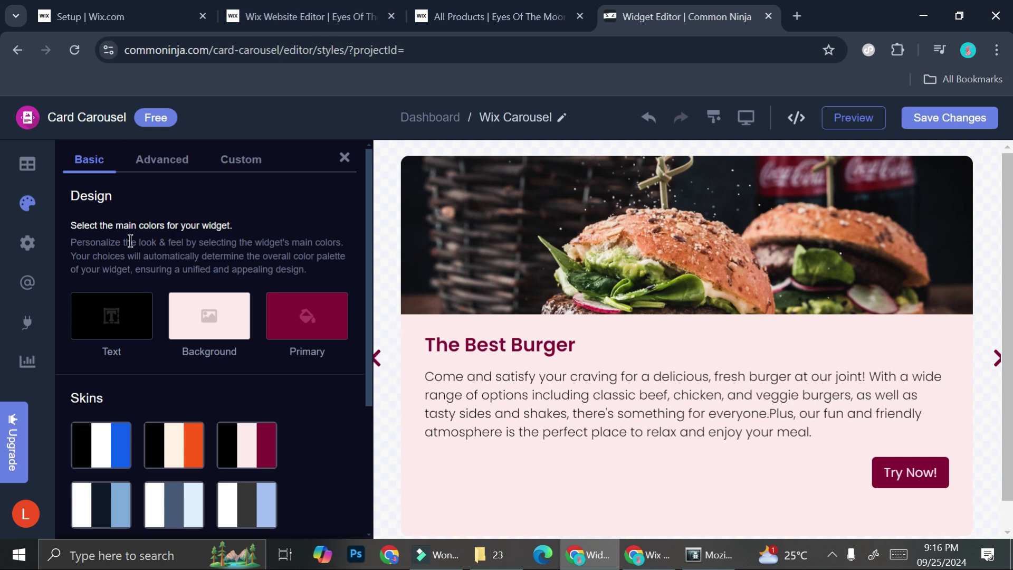
- Review the carousel's item list and look over the Unleash Your Potential item's content fields
click(21, 166)
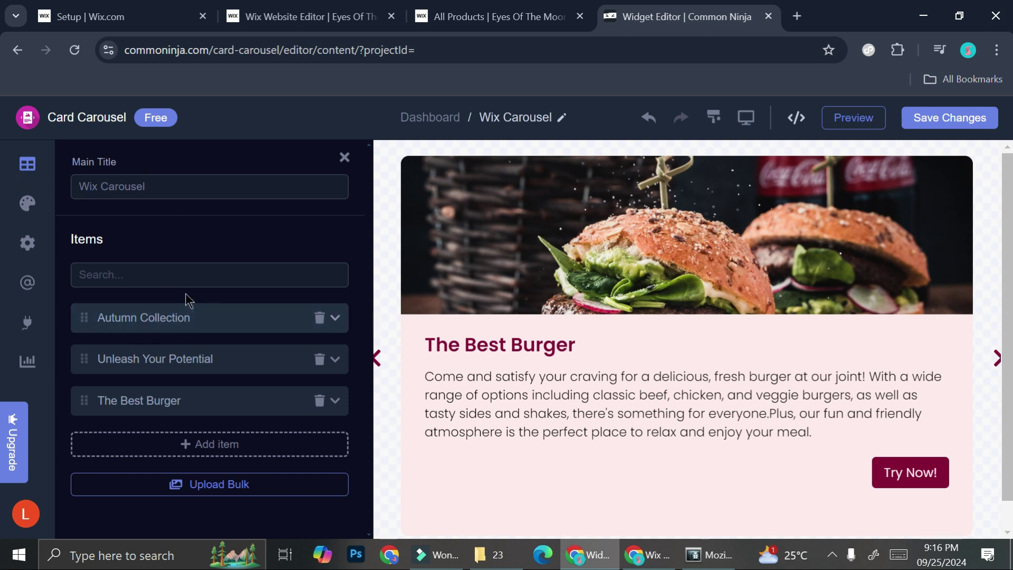
click(195, 357)
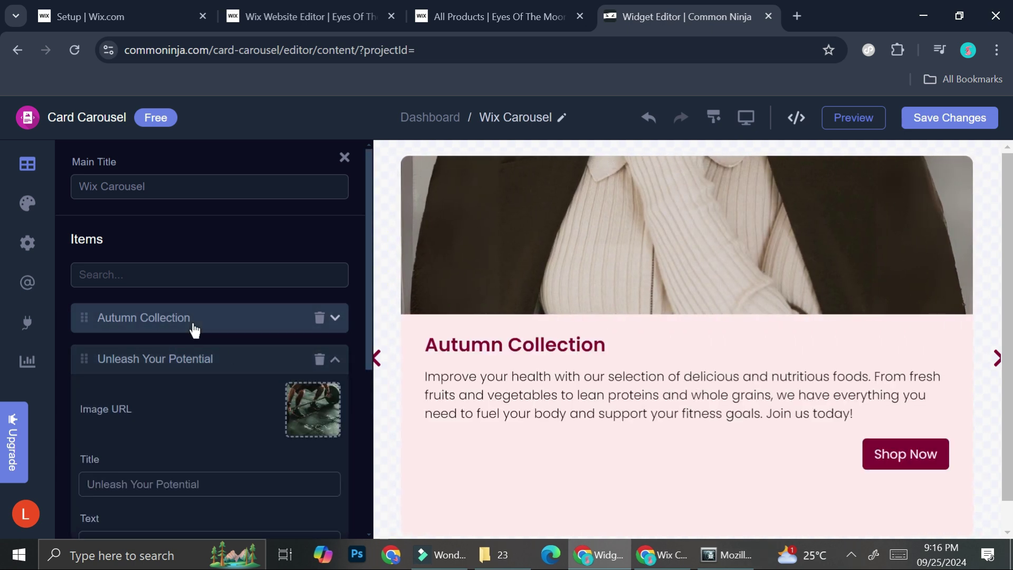
scroll(191, 343, down, 5)
scroll(209, 181, down, 2)
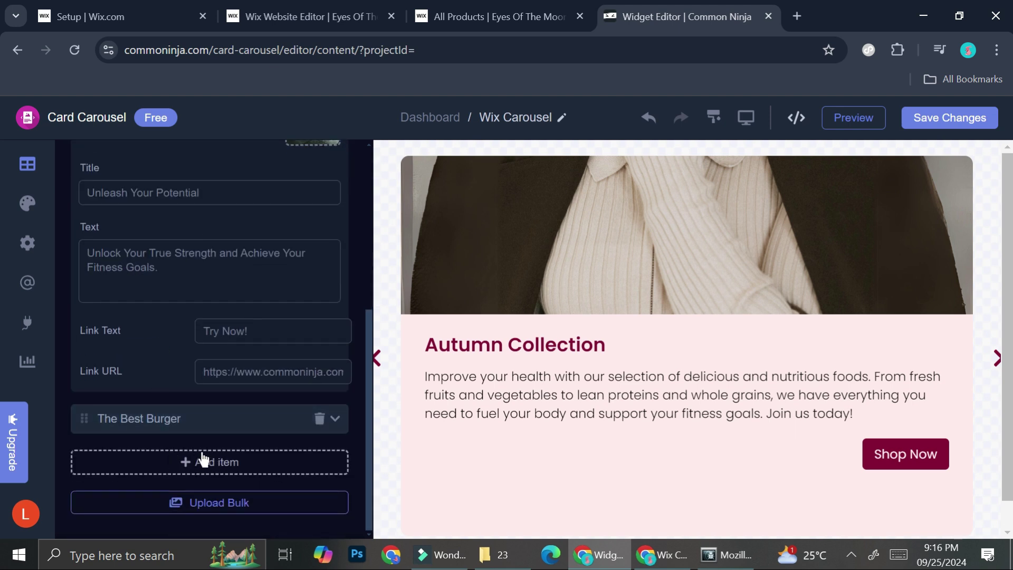
scroll(217, 380, up, 5)
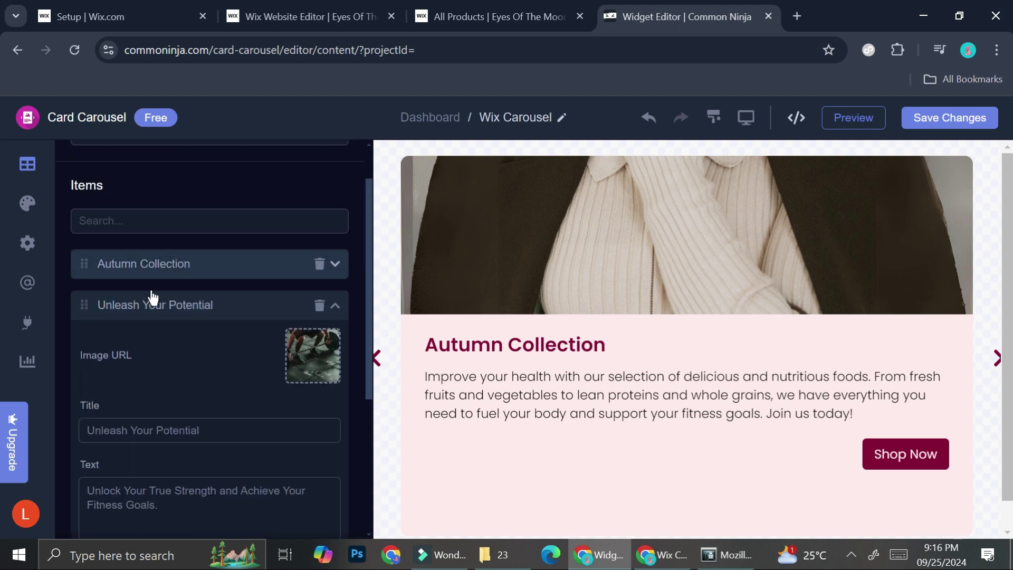
click(201, 305)
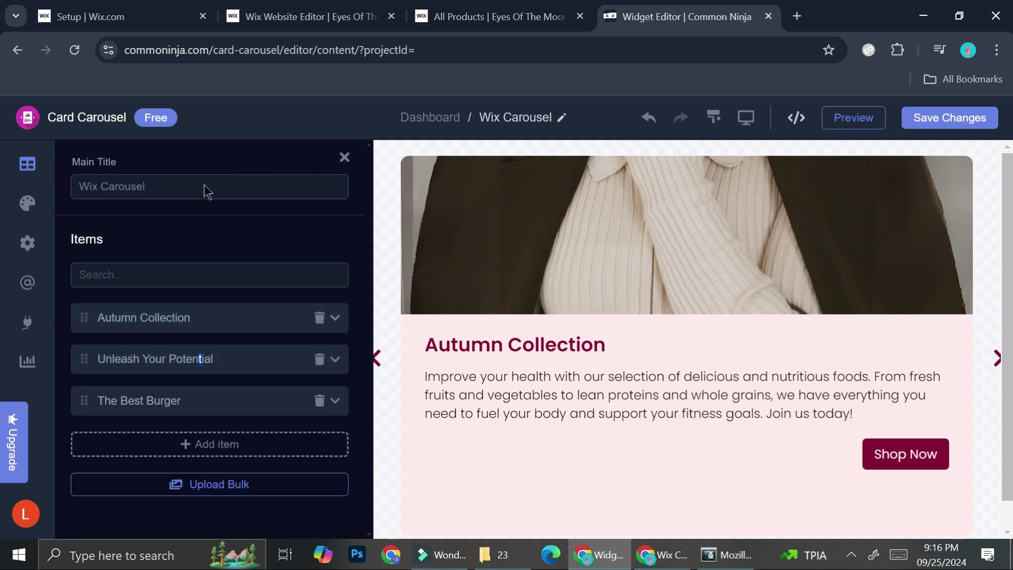
- Save the carousel by assigning it to a new project named "Wix Web"
click(961, 126)
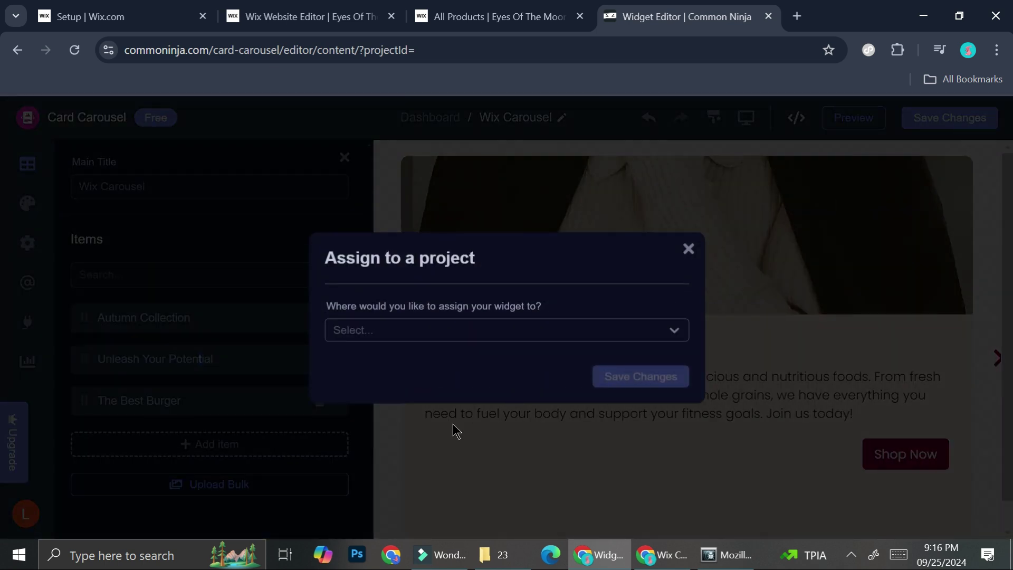
click(449, 337)
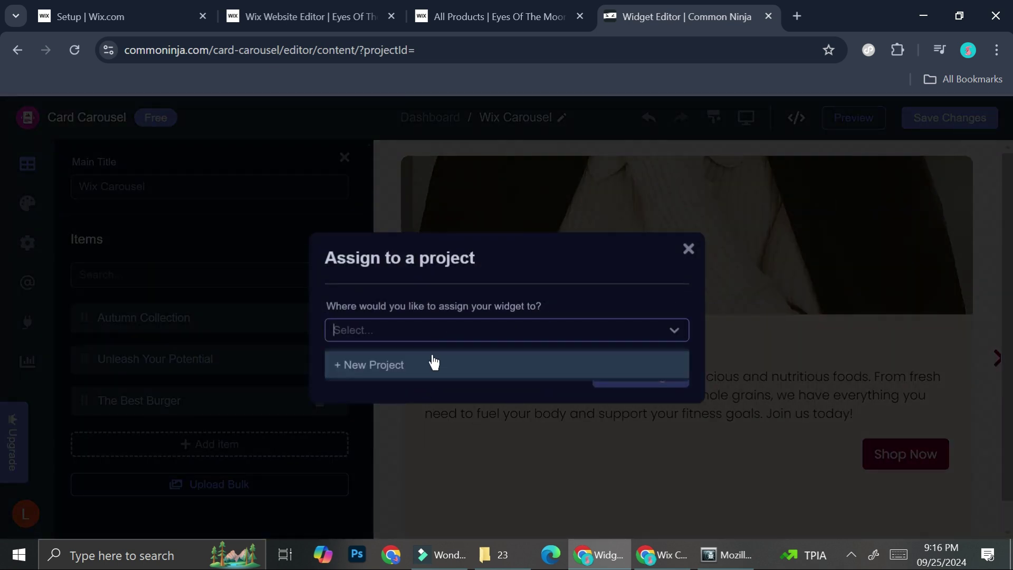
click(434, 364)
click(424, 362)
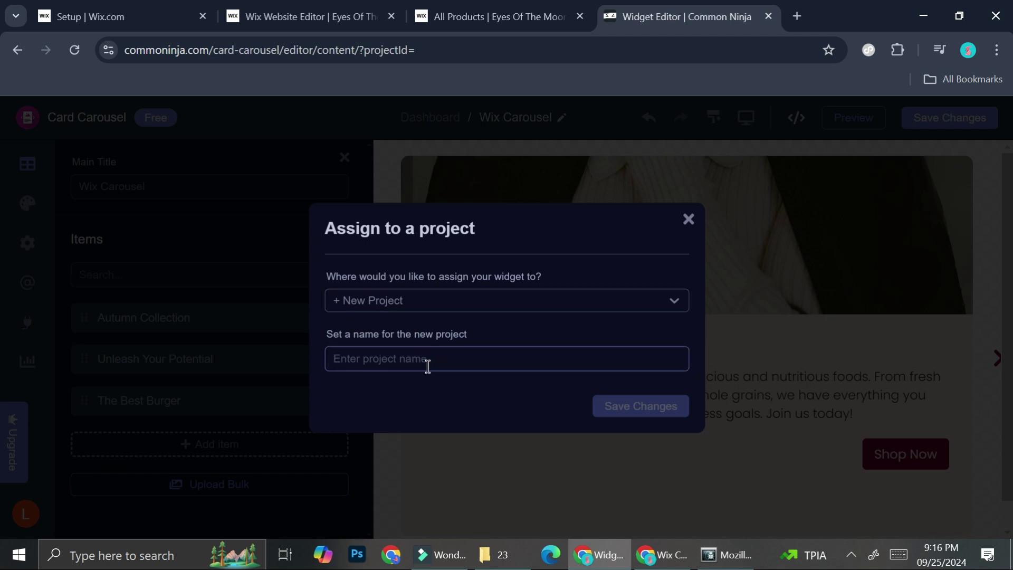
text(Wix Web)
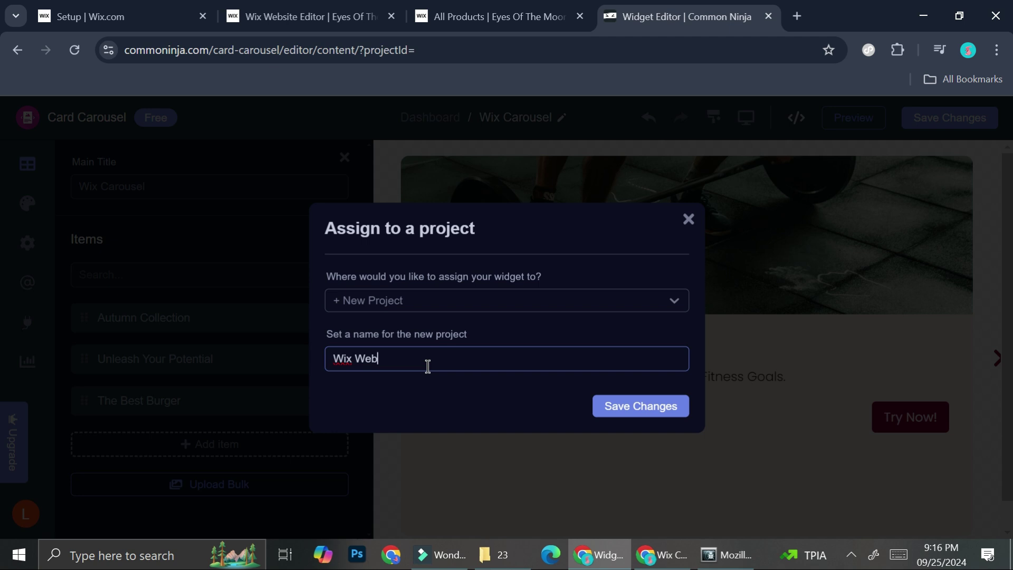
click(685, 408)
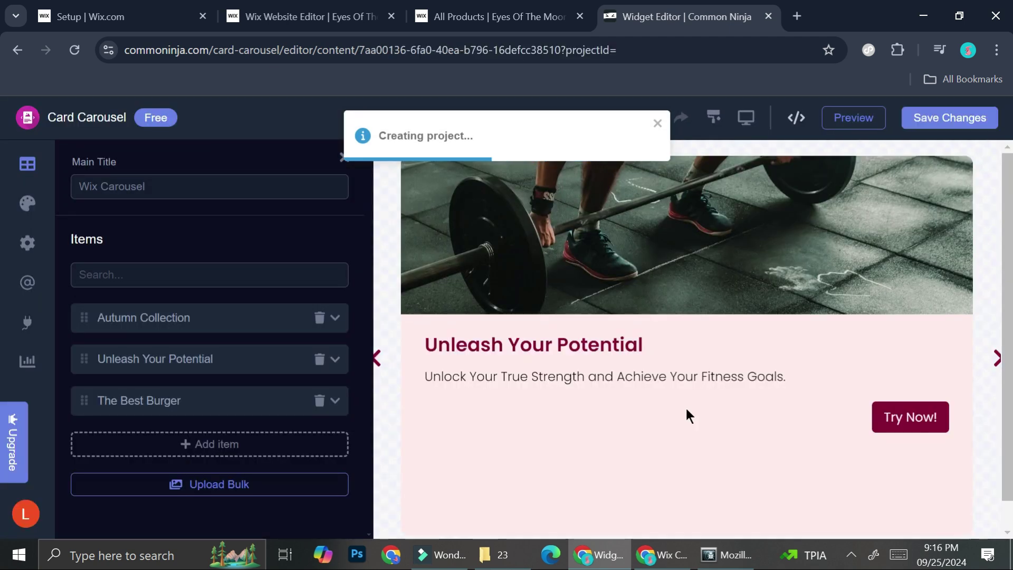
- Copy the widget's standard website embed code and switch to the Wix website editor
click(797, 118)
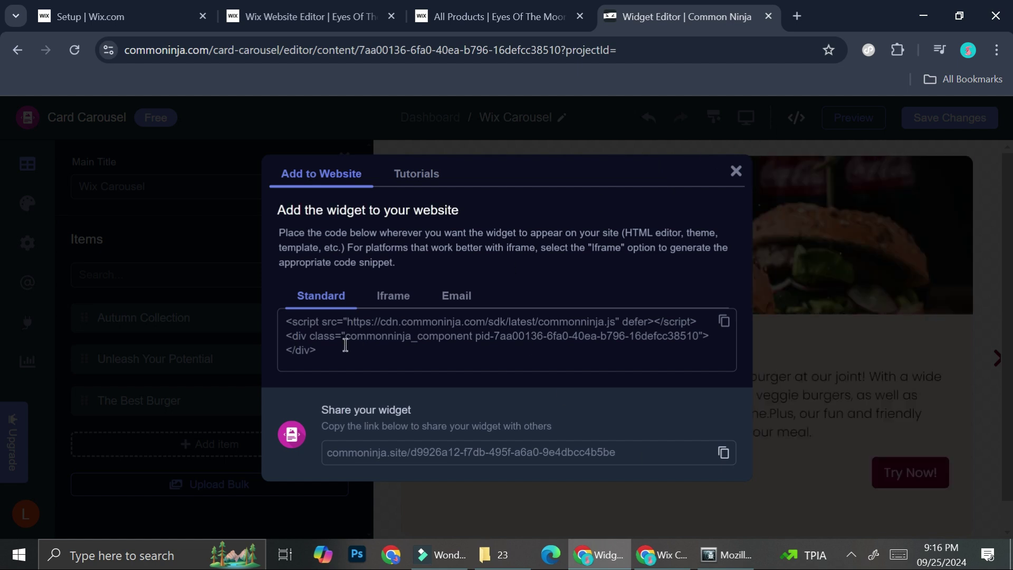
drag(718, 353, 285, 314)
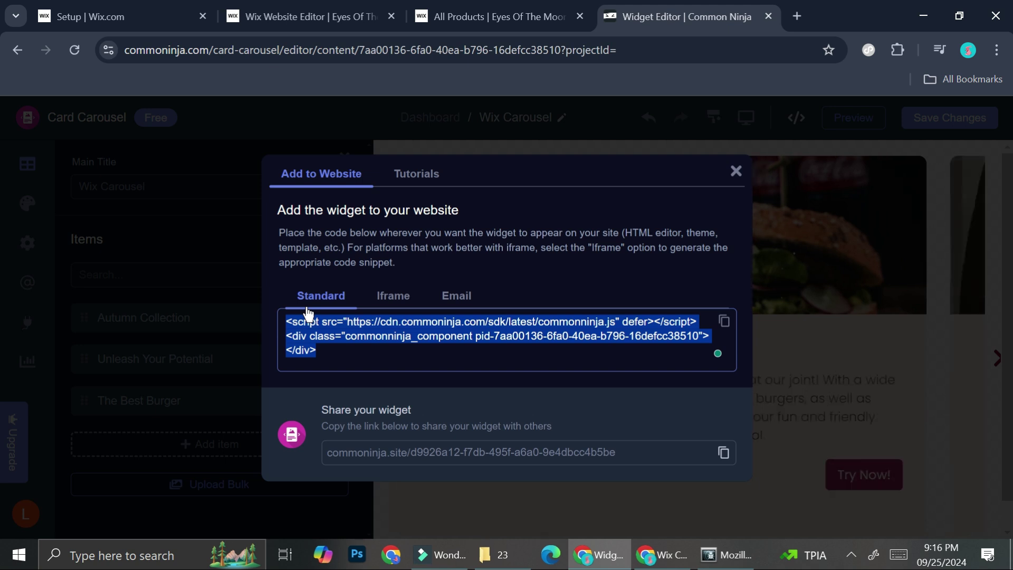
click(334, 9)
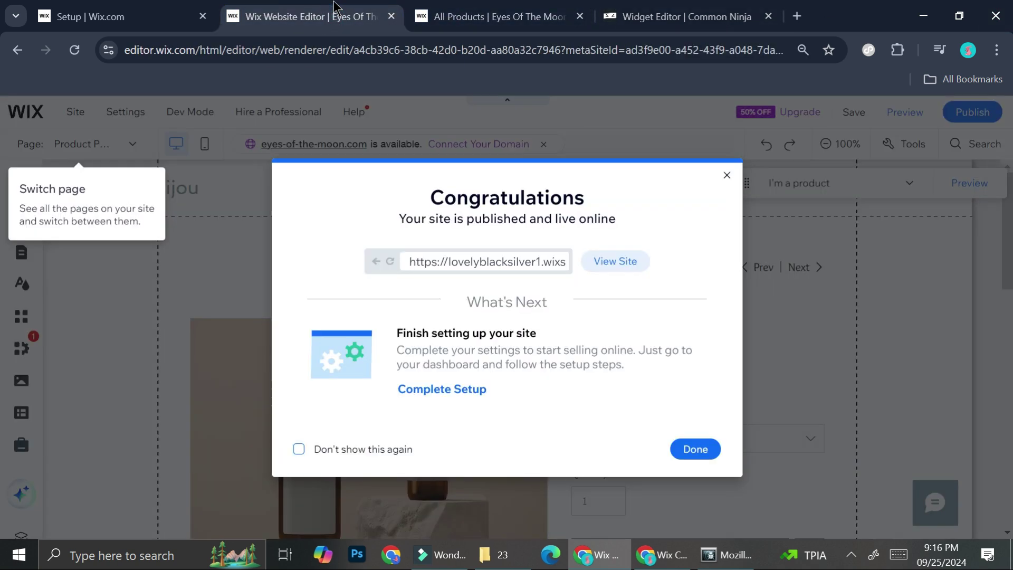
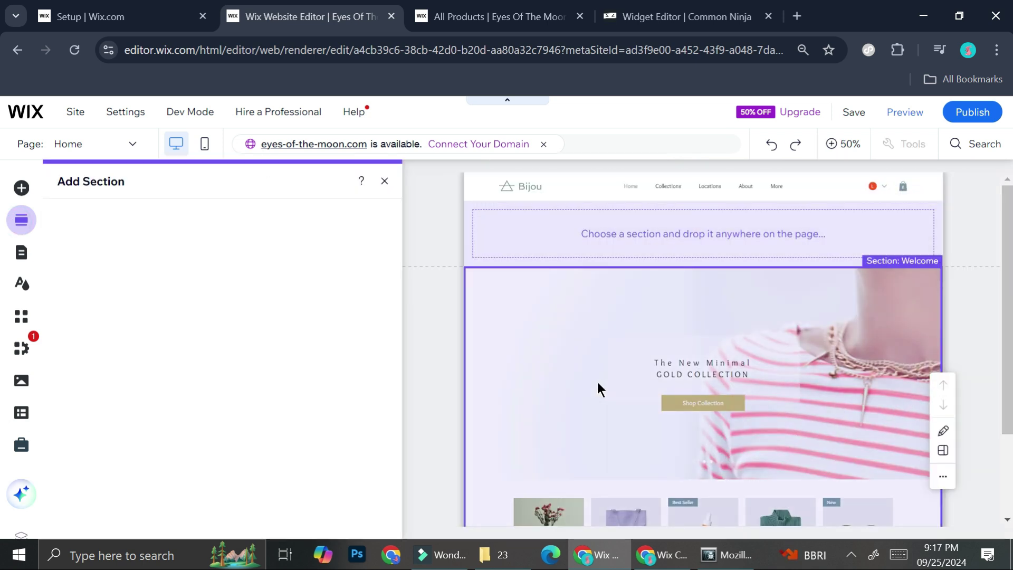
- Add the Welcome section design with the desert background below the product gallery on the Home page
scroll(584, 378, down, 1)
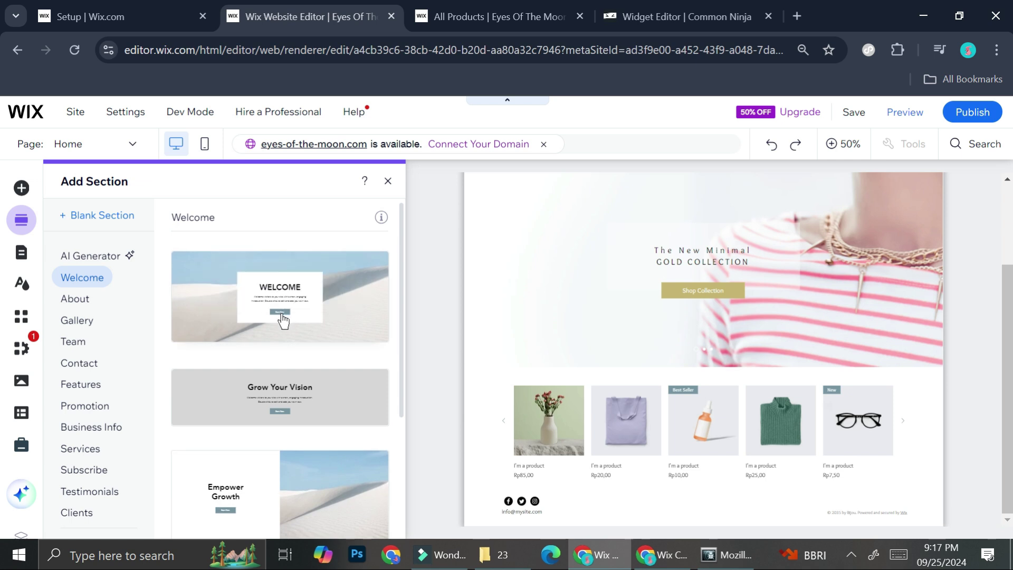
drag(219, 294, 593, 442)
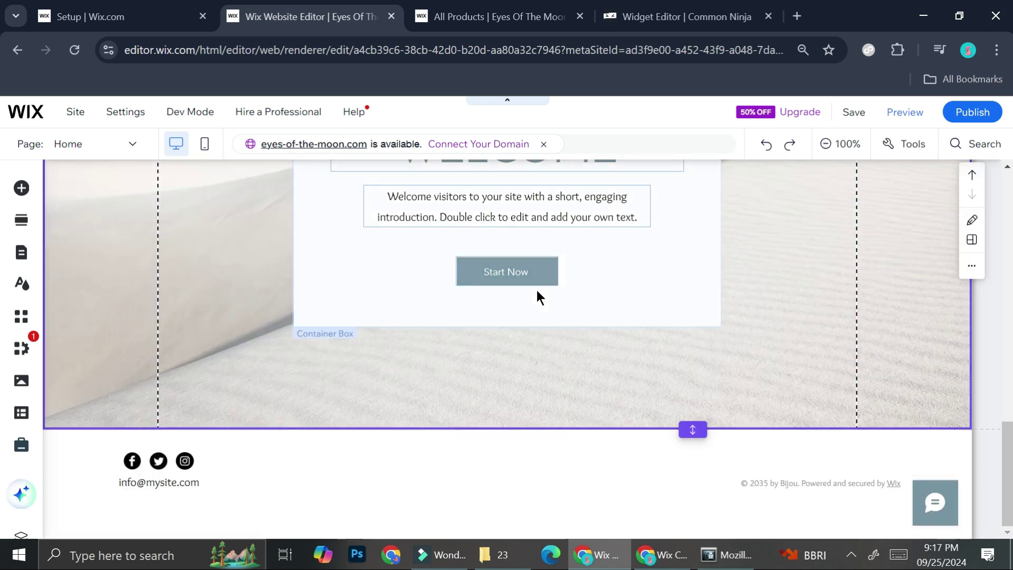
- Delete the WELCOME heading, the intro paragraph and the Start Now button from the new section's white box
scroll(536, 287, up, 2)
click(535, 230)
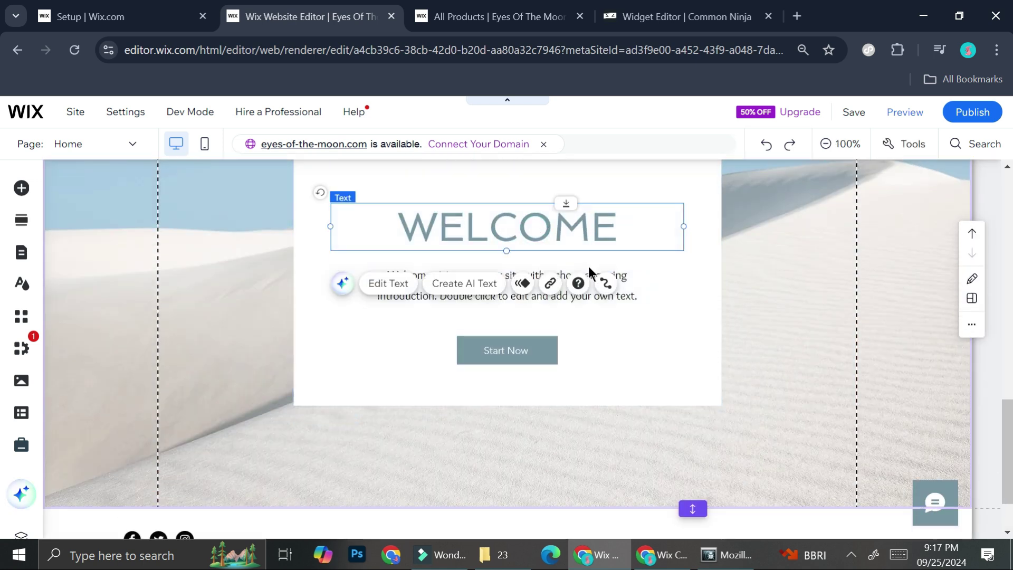
key(Delete)
click(574, 274)
key(Delete)
click(520, 349)
key(Delete)
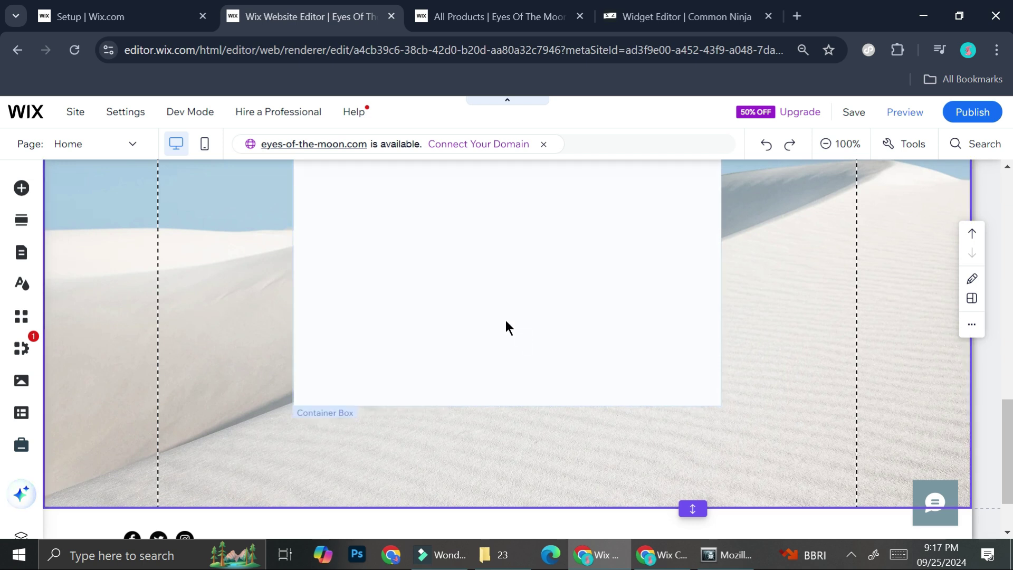
- Search the editor for "embed" and add an Embed HTML element to the new section
click(21, 189)
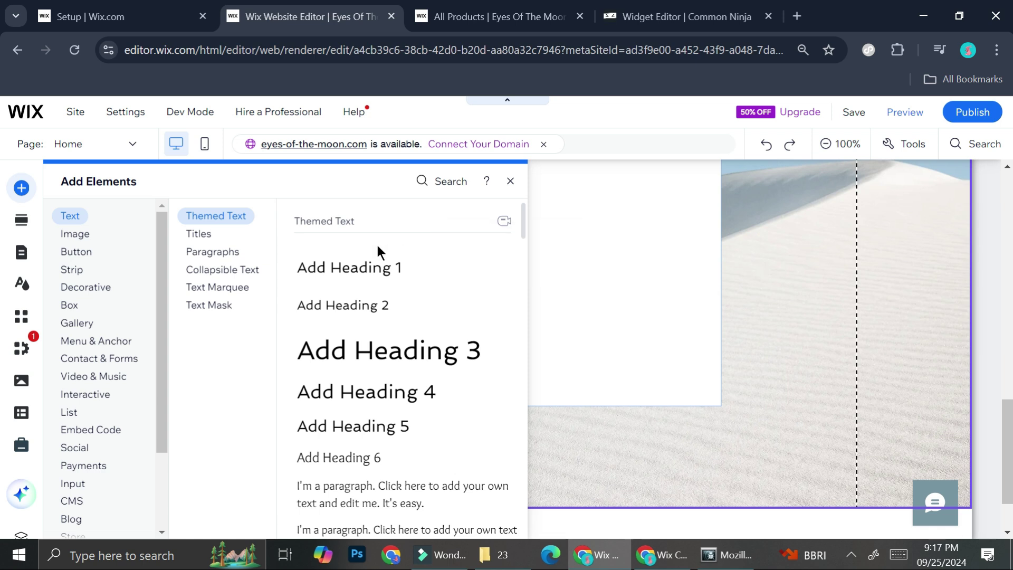
click(434, 184)
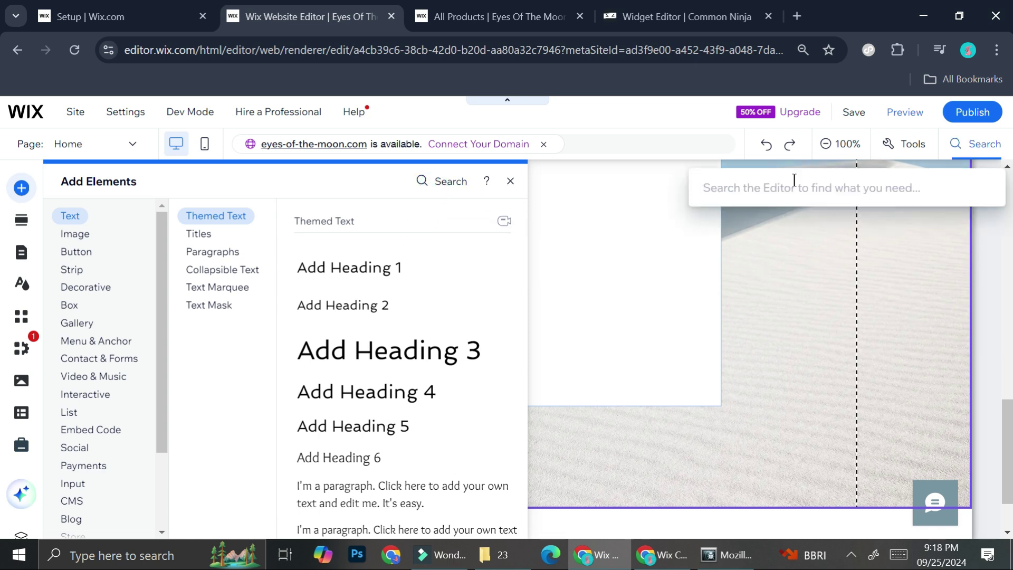
text(embed)
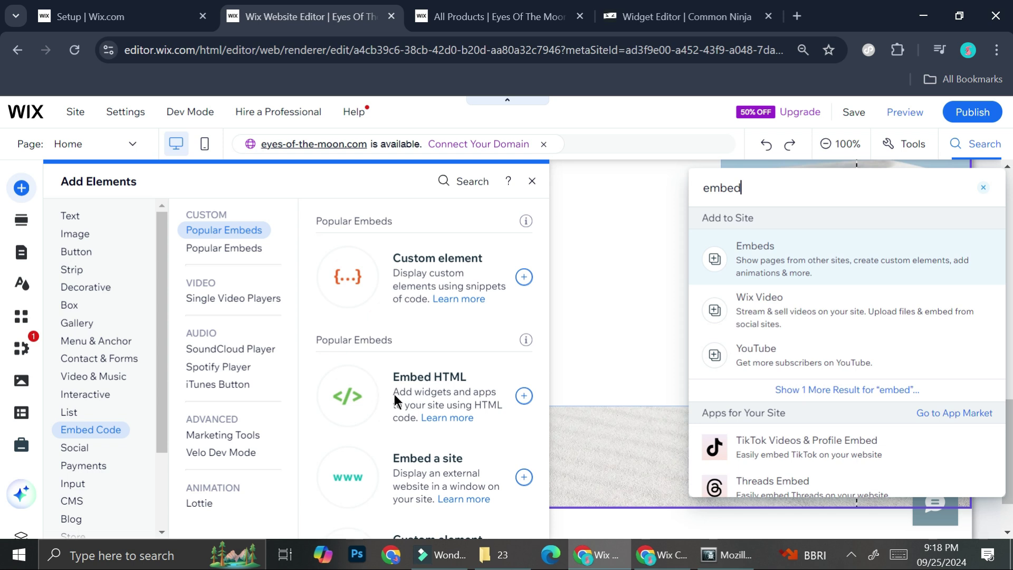
click(369, 391)
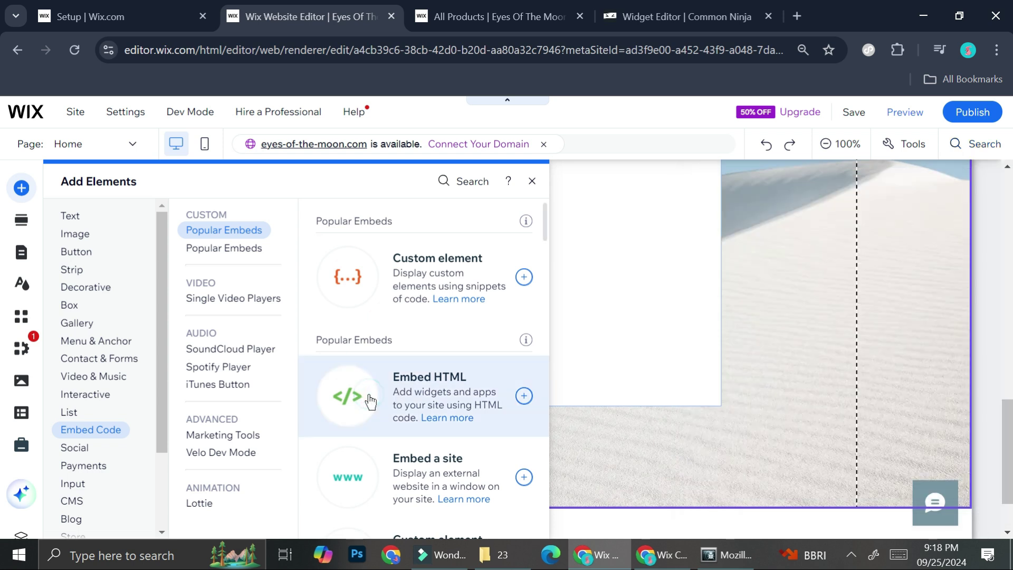
click(524, 396)
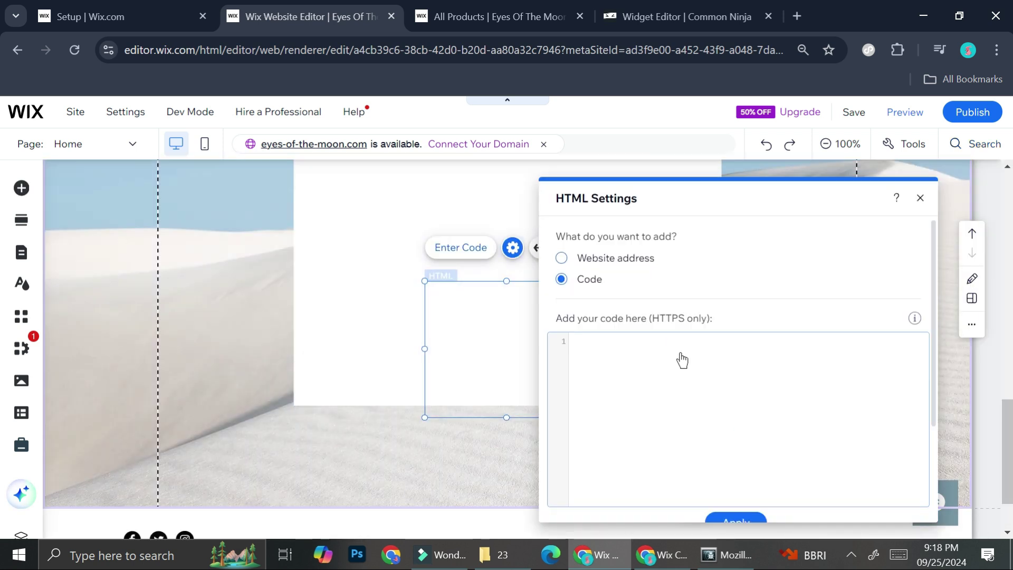
- Paste the Common Ninja embed code into the HTML element, apply it and close its settings
click(683, 360)
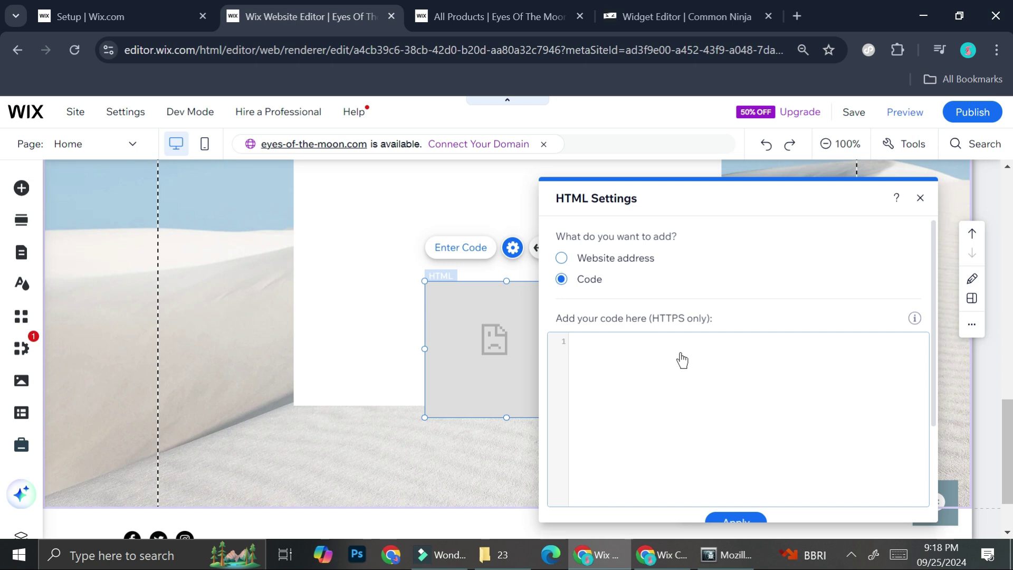
text(<script src="https://cdn.commonninja.com/sdk/latest/commonninja.js" defer></script> <div class="commonninja_component pid-7aa00136-6fa0-40ea-b796-16defcc38510"></div>)
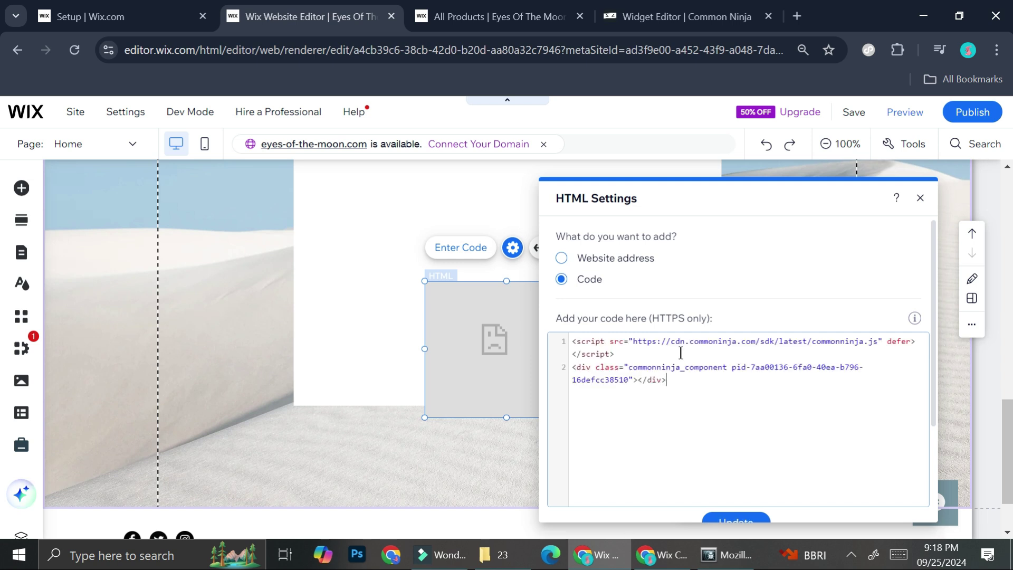
scroll(768, 470, down, 3)
click(762, 401)
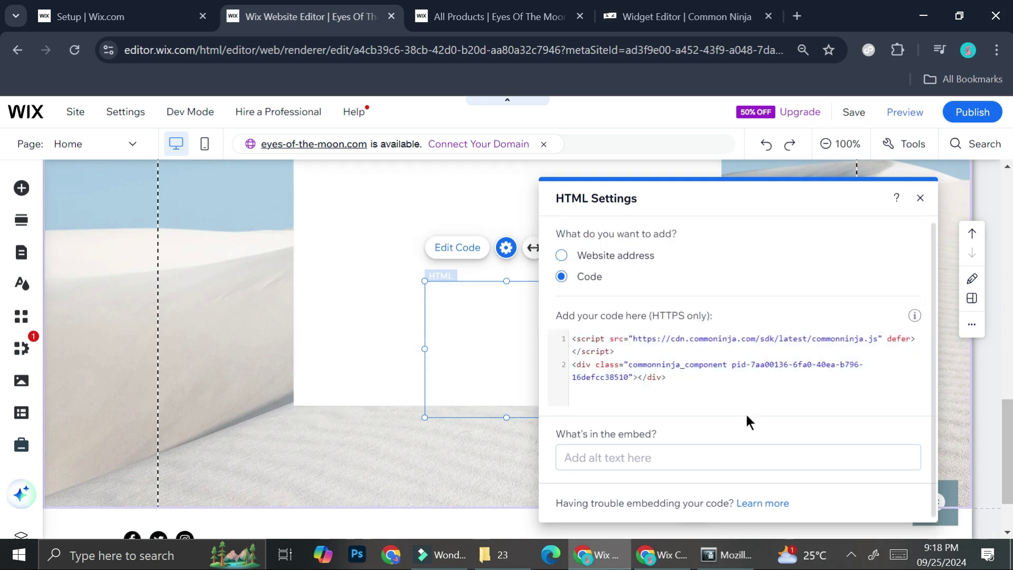
click(920, 200)
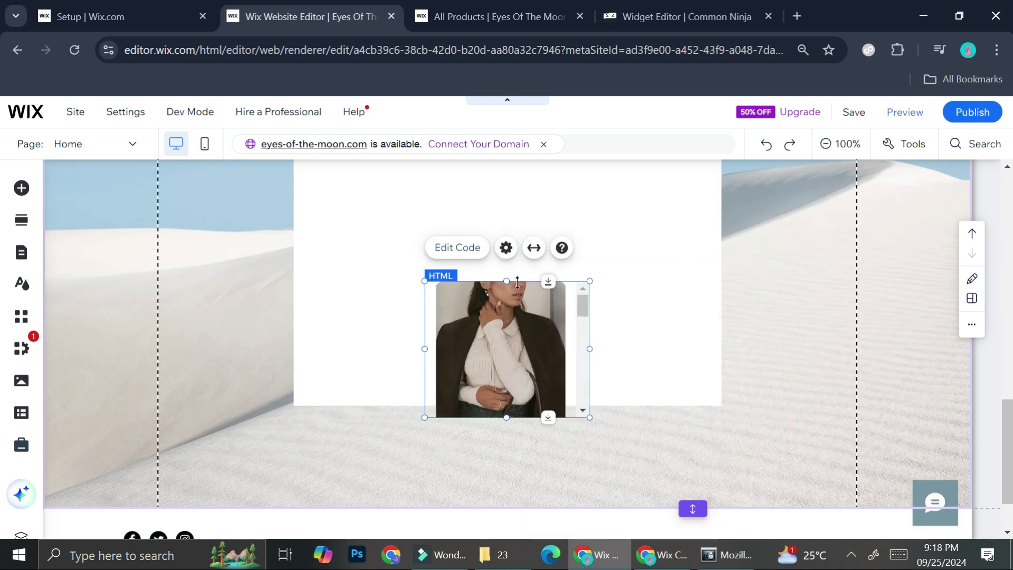
- Reposition the carousel embed over the white box and enlarge it until it is wider than the box
drag(533, 321, 692, 282)
click(484, 255)
drag(534, 323, 533, 399)
drag(503, 186, 478, 151)
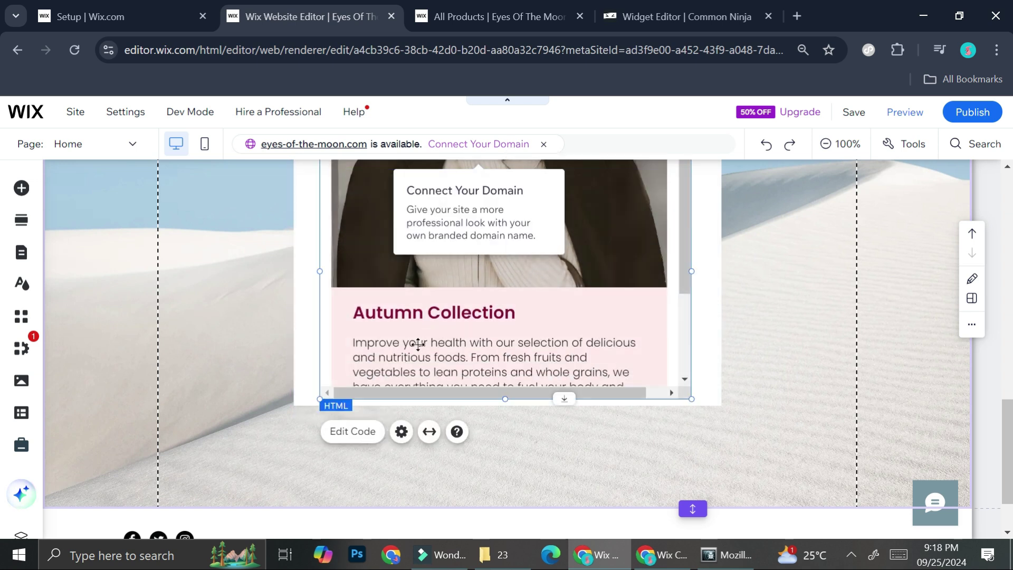
drag(505, 399, 505, 449)
drag(322, 297, 245, 297)
drag(692, 296, 788, 323)
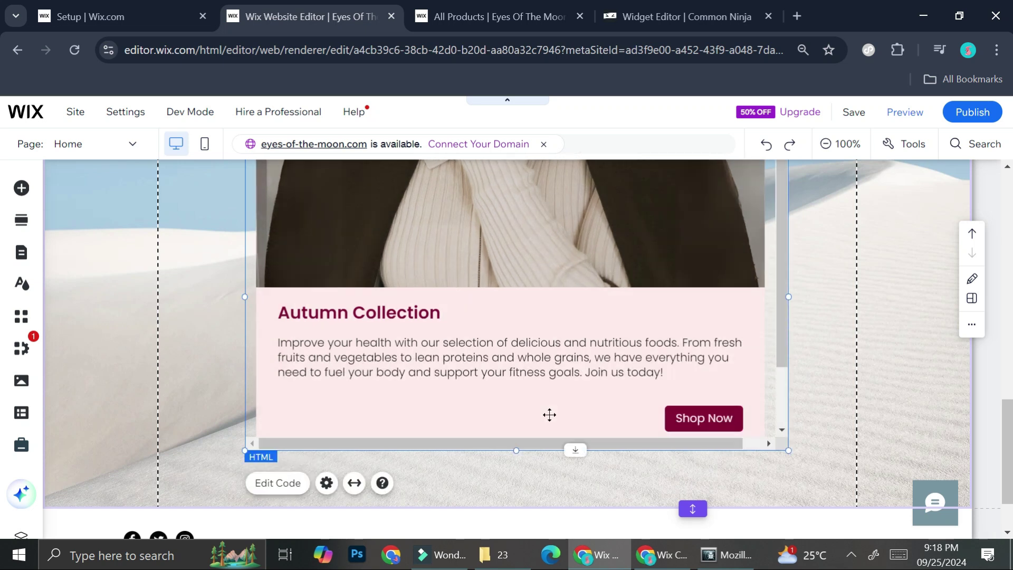
- Extend the carousel embed's height at both ends and shift it slightly up and left within the section
drag(576, 449, 581, 499)
scroll(605, 320, up, 2)
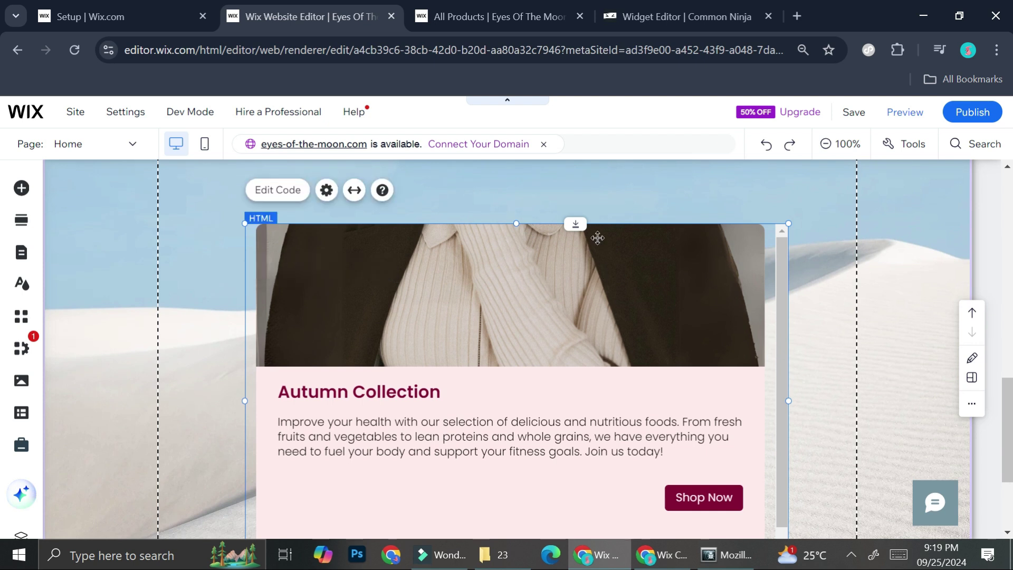
drag(578, 223, 577, 190)
drag(600, 289, 595, 260)
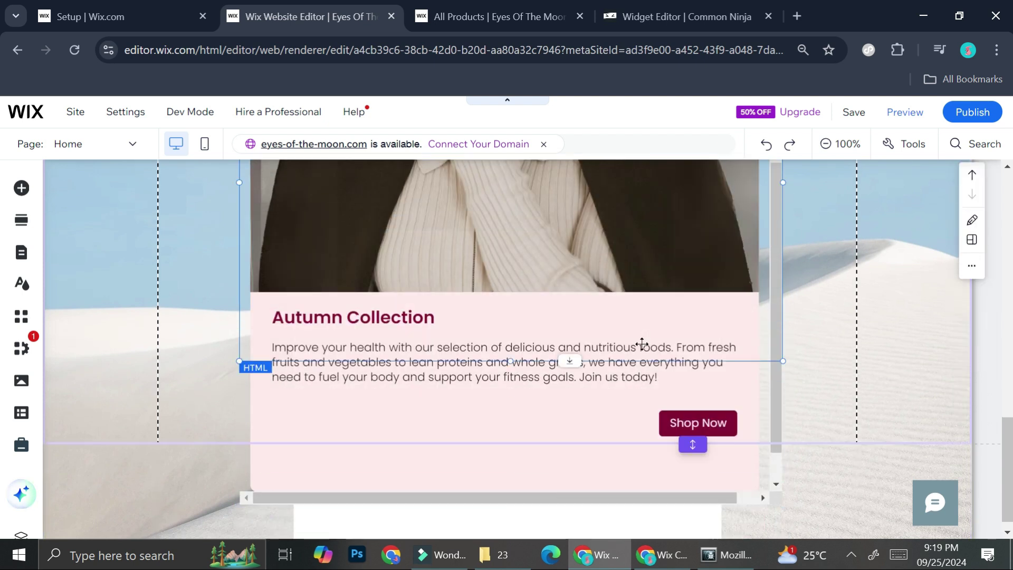
scroll(725, 368, down, 3)
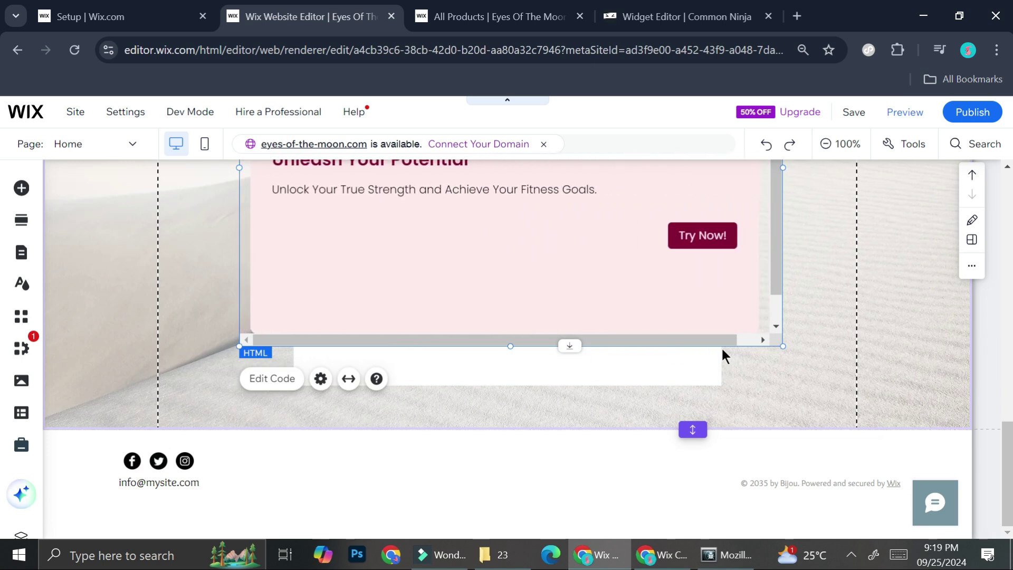
- Look over the resized carousel embed in its section on the Home page and save the site
scroll(721, 346, up, 5)
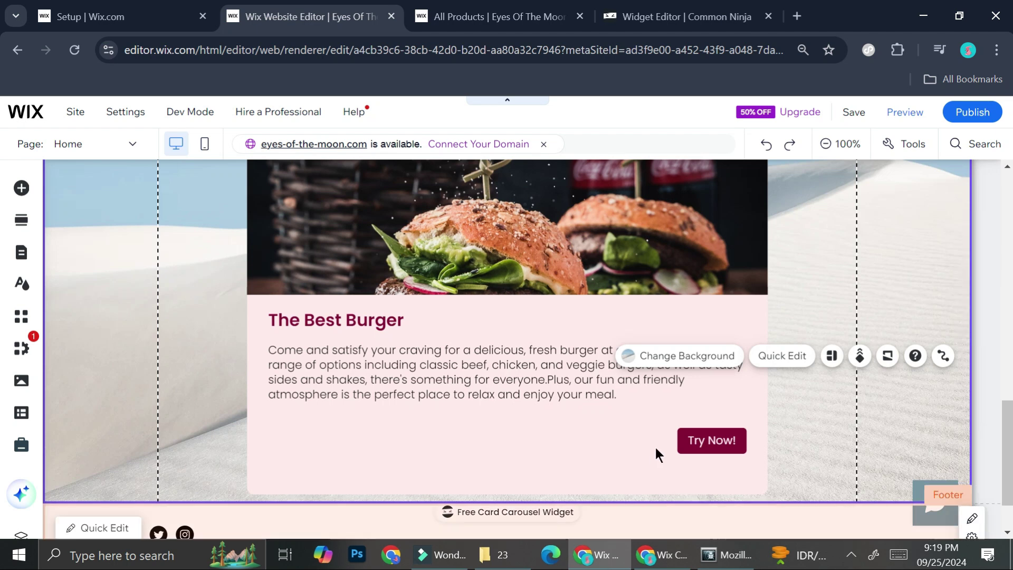
scroll(655, 448, up, 2)
scroll(653, 389, down, 2)
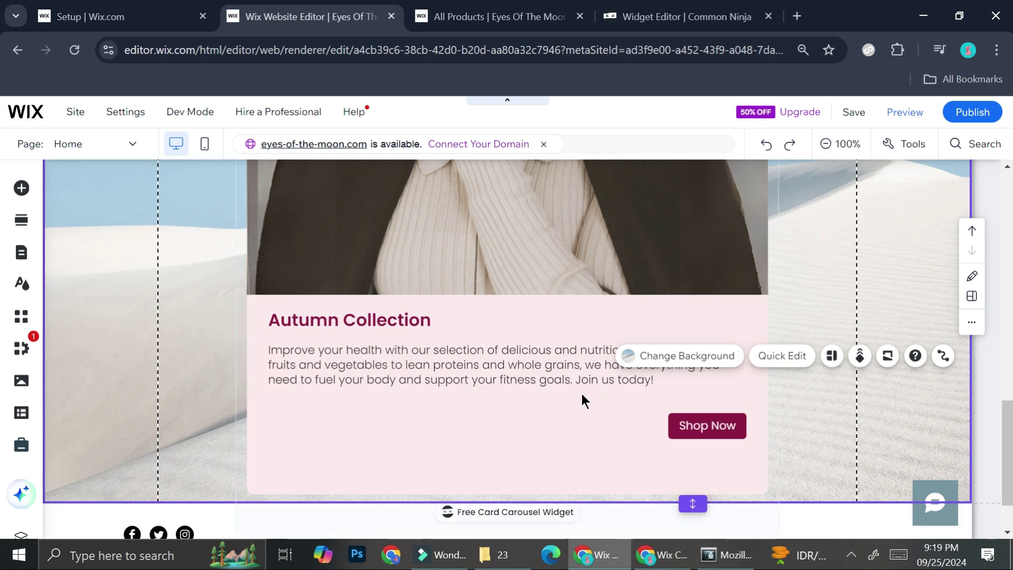
mouse_move(981, 118)
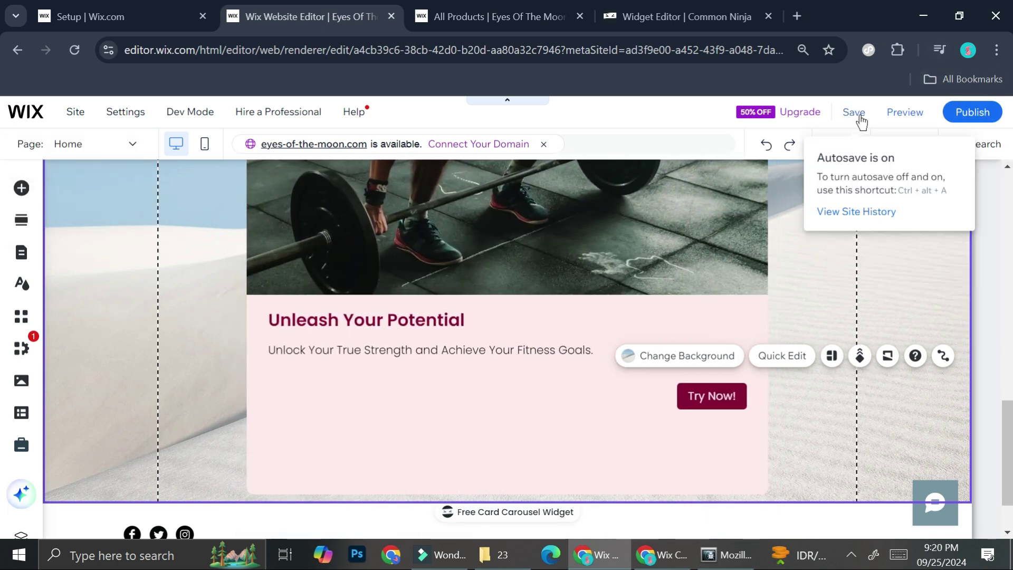
click(859, 114)
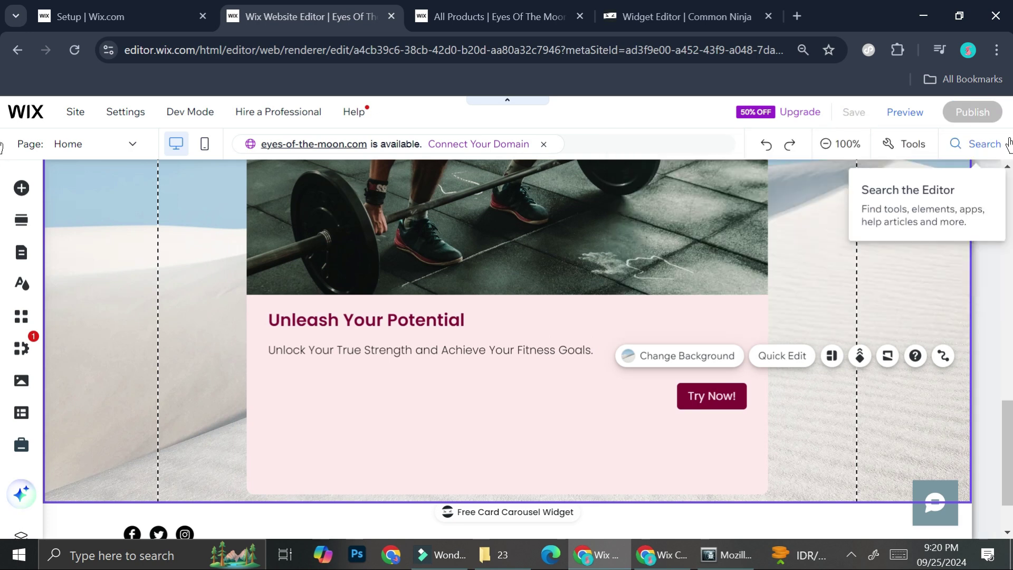
scroll(675, 358, up, 3)
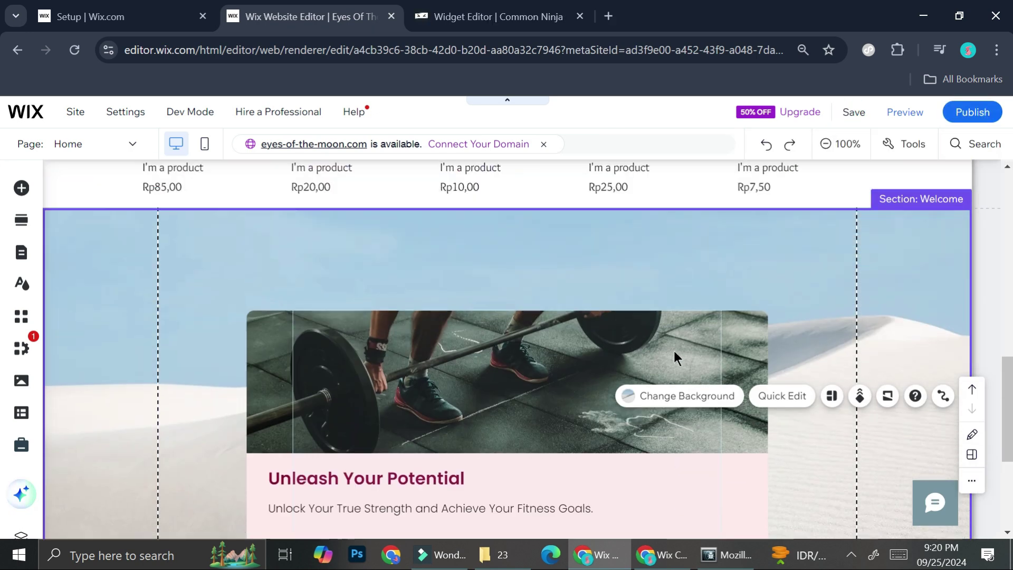
scroll(744, 295, down, 3)
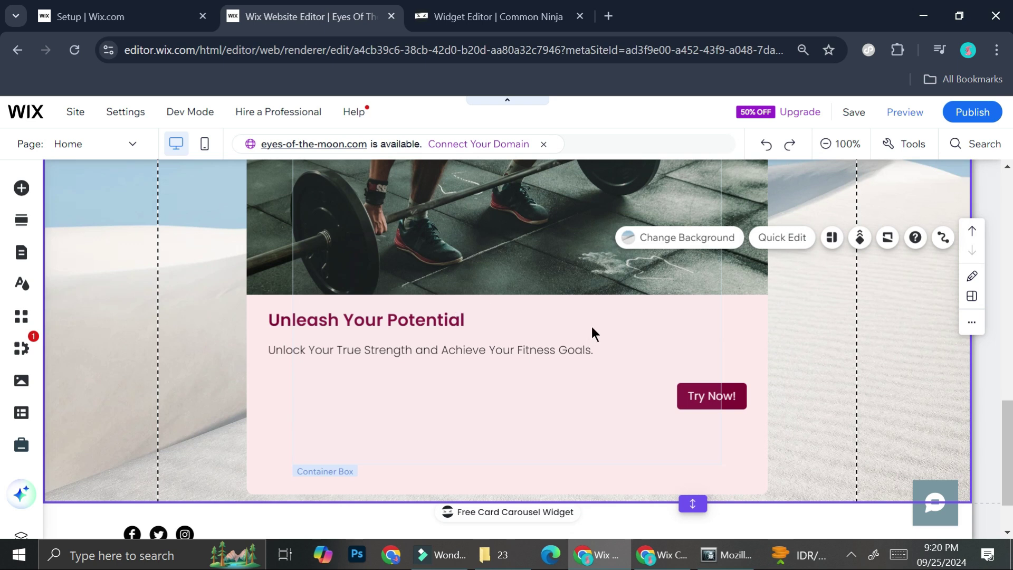